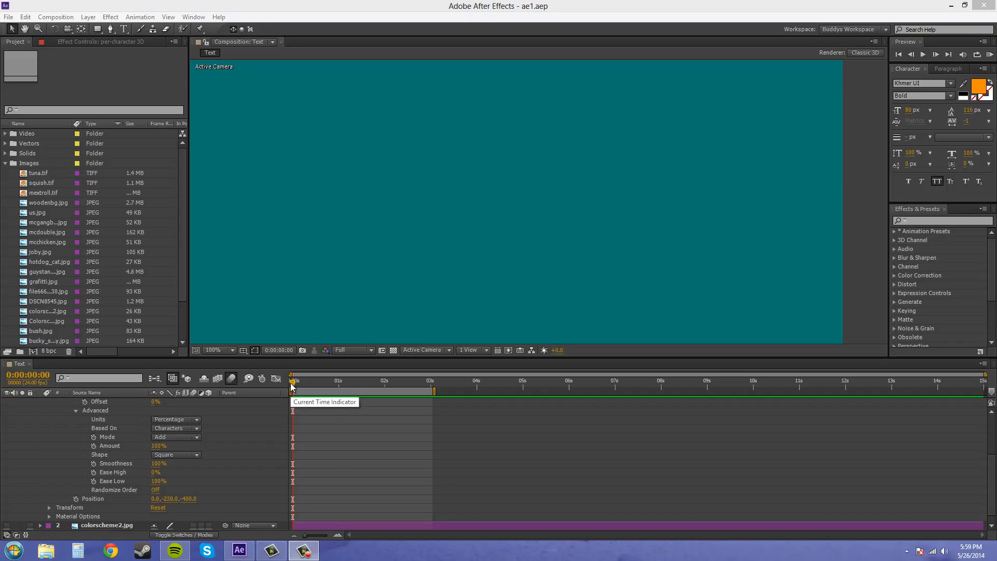
# - Delete the existing per-character 3D text layer from the Text composition
pyautogui.moveTo(293, 384)
pyautogui.mouseDown()
pyautogui.moveTo(432, 389)
pyautogui.moveTo(311, 384)
pyautogui.moveTo(290, 367)
pyautogui.mouseUp()
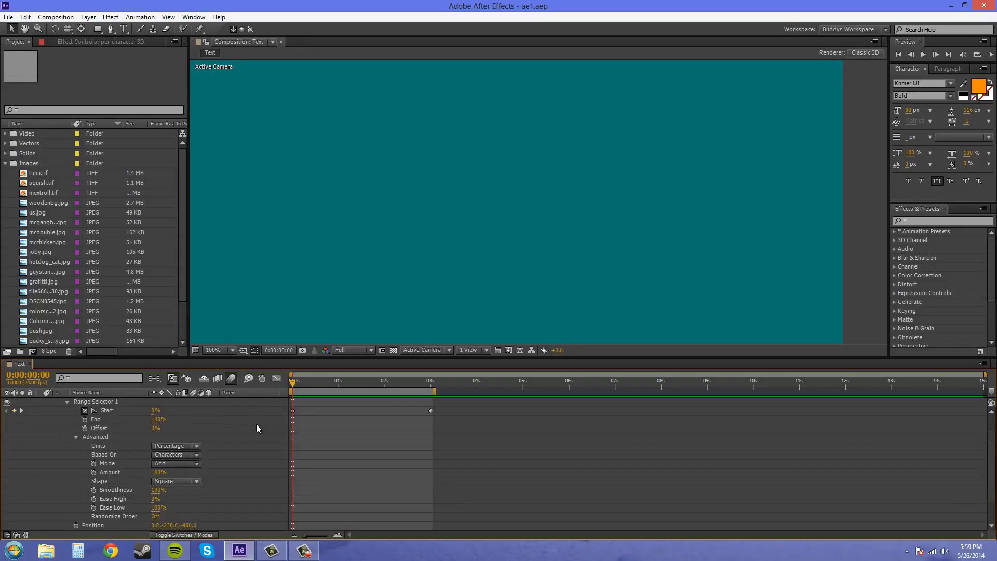
pyautogui.scroll(3, 256, 423)
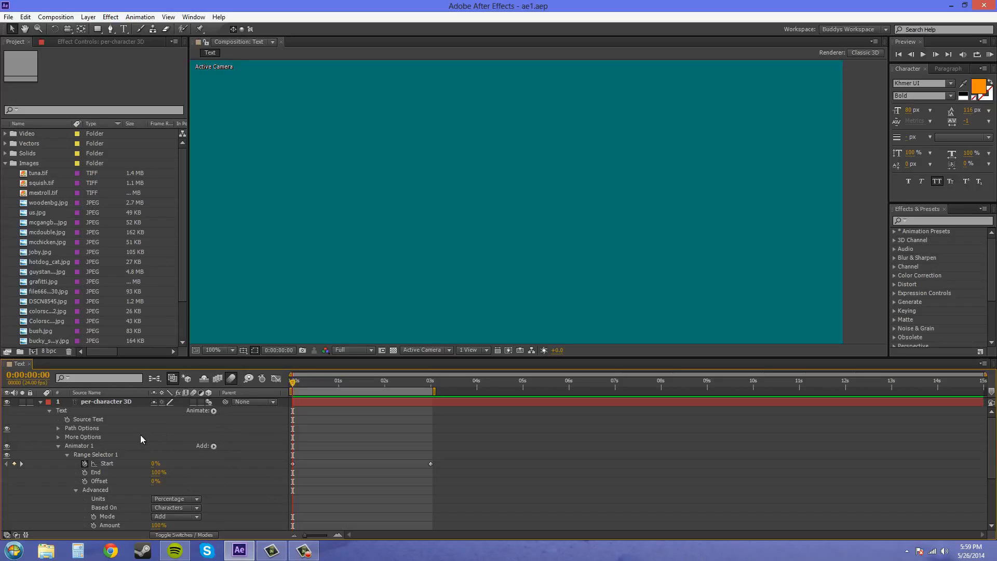
pyautogui.click(106, 403)
pyautogui.press('Delete')
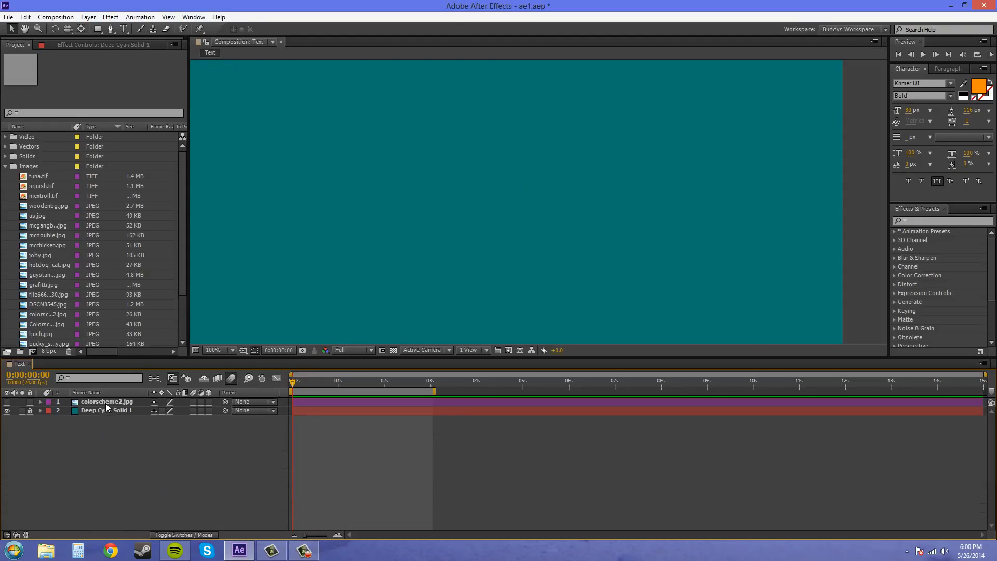
# - Create a new text layer reading "PER-CHARACTER 3D"
pyautogui.click(87, 17)
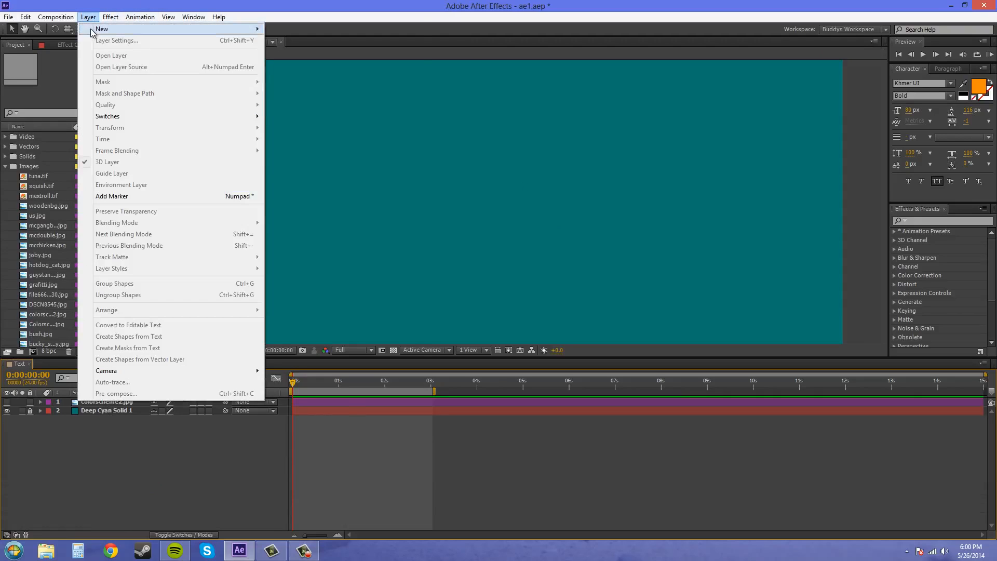
pyautogui.moveTo(104, 25)
pyautogui.click(301, 29)
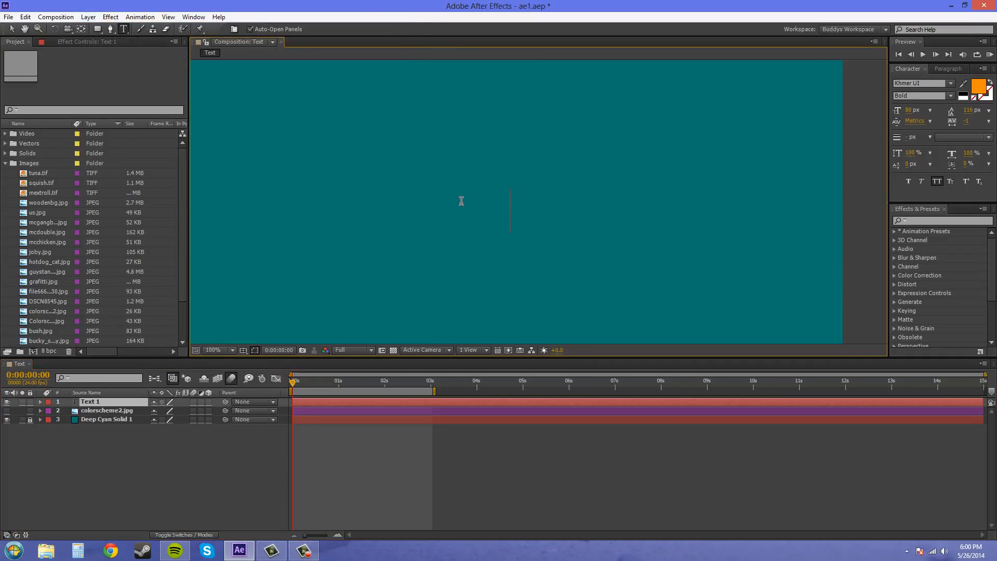
pyautogui.write('TE')
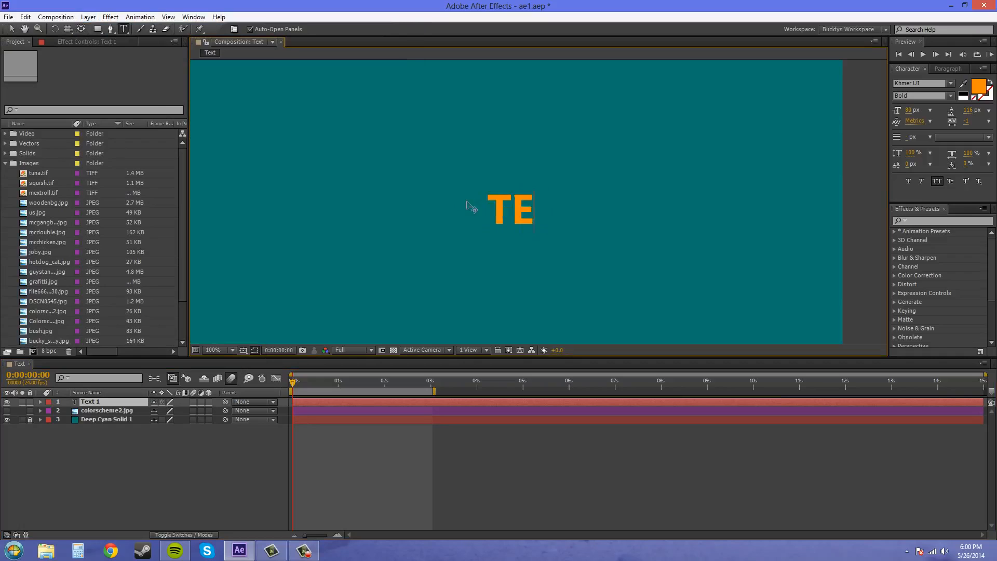
pyautogui.press('BackSpace')
pyautogui.press('BackSpace')
pyautogui.write('PER C')
pyautogui.press('BackSpace')
pyautogui.press('BackSpace')
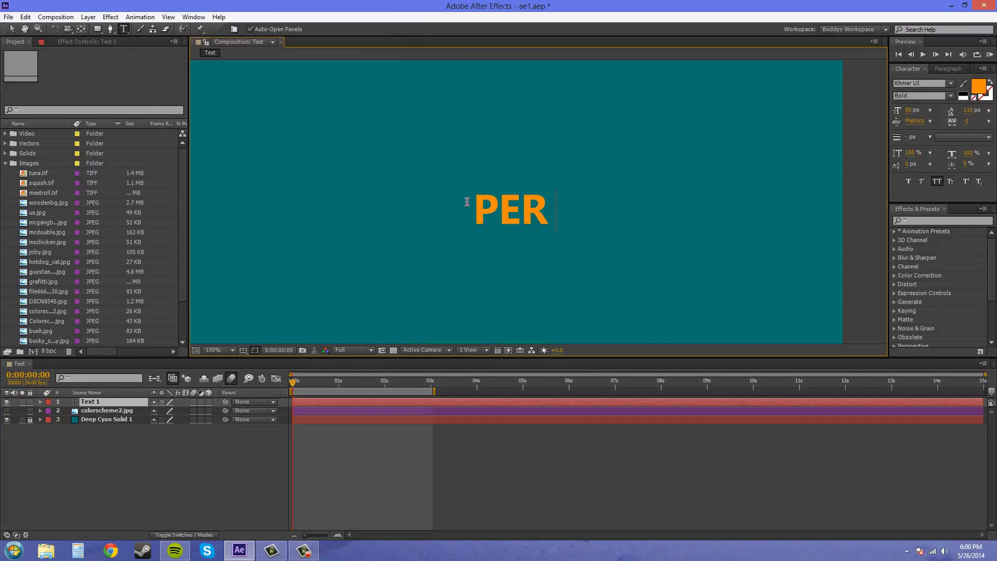
pyautogui.write('-CHARACTER 3D')
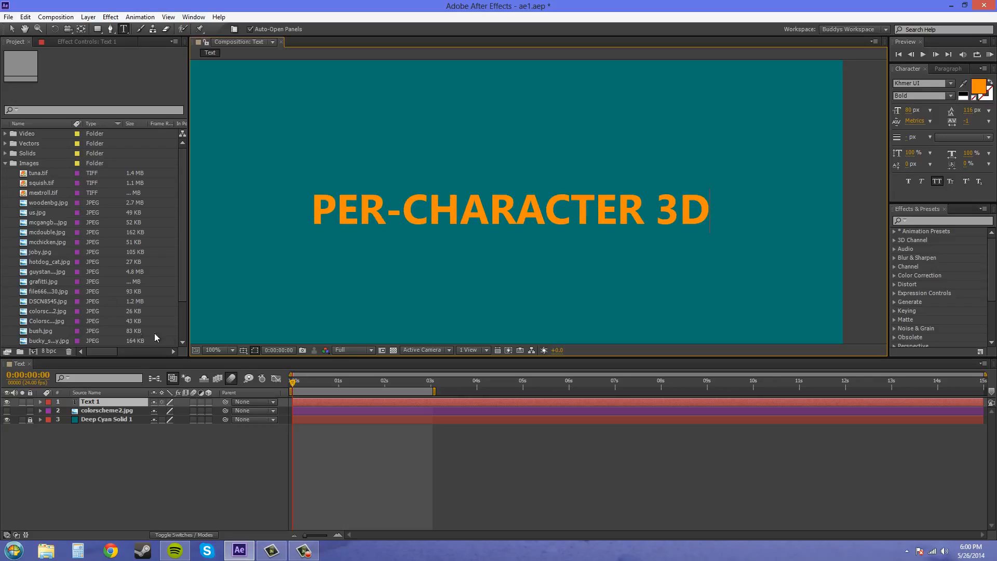
pyautogui.write('S')
pyautogui.press('BackSpace')
# - Scale the new text layer to 130%
pyautogui.click(119, 402)
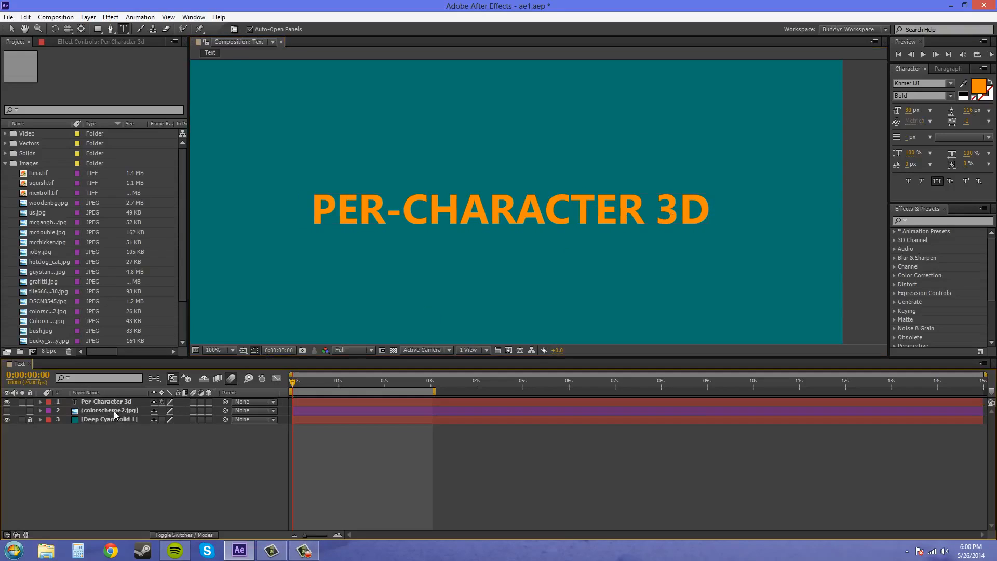
pyautogui.press('s')
pyautogui.moveTo(184, 418); pyautogui.dragTo(200, 414)
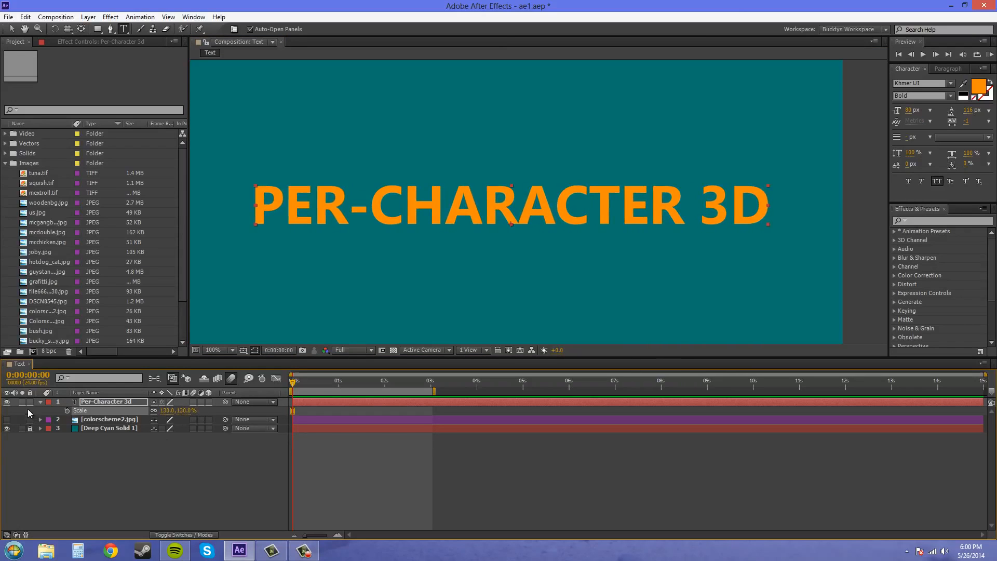
pyautogui.click(41, 402)
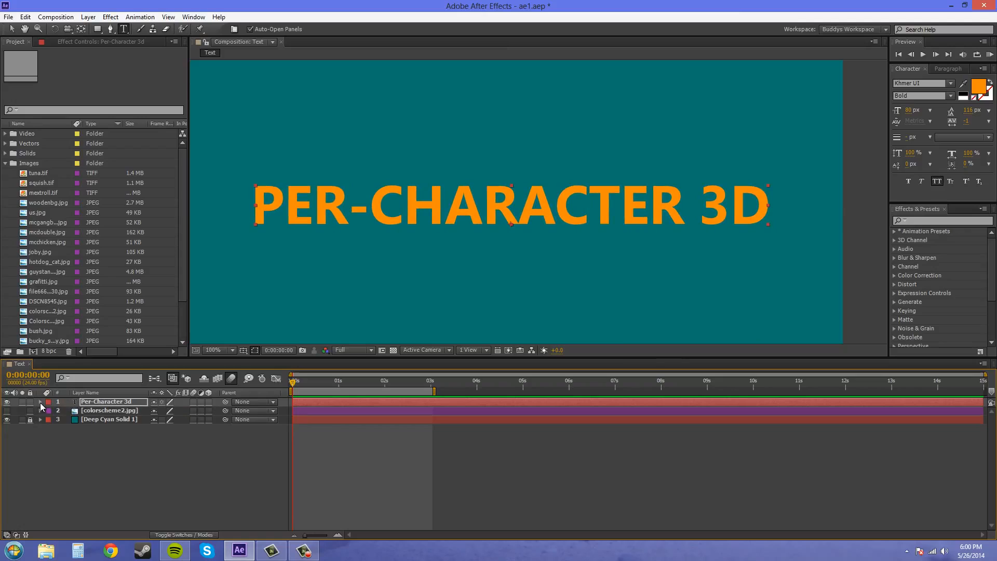
# - Add a Position animator to the Per-Character 3d text layer
pyautogui.click(41, 401)
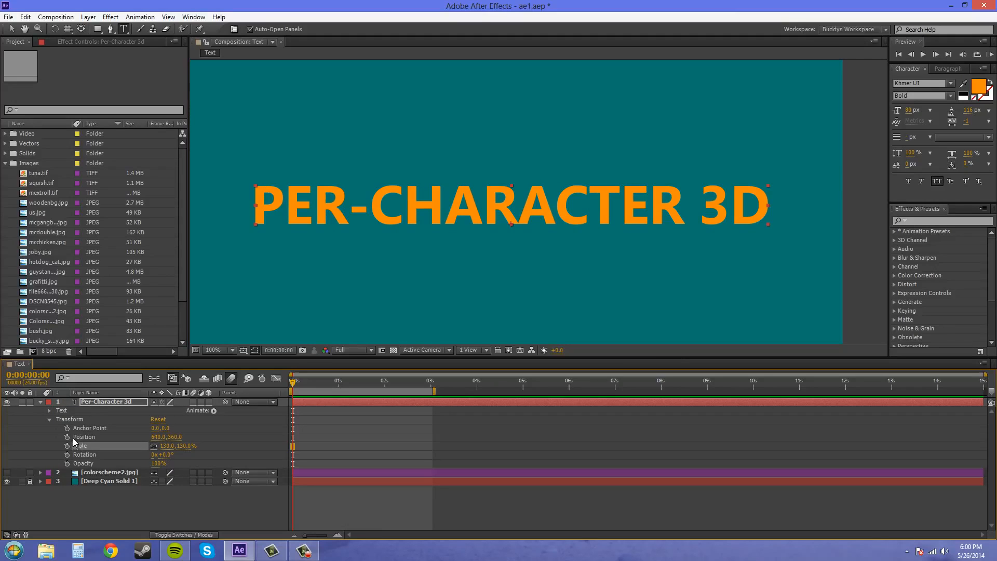
pyautogui.click(48, 419)
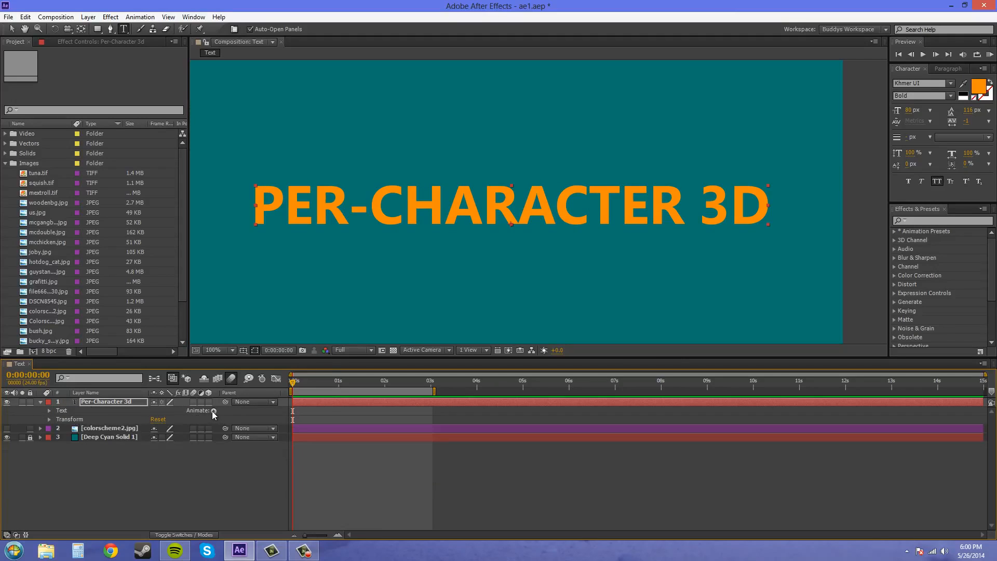
pyautogui.click(213, 411)
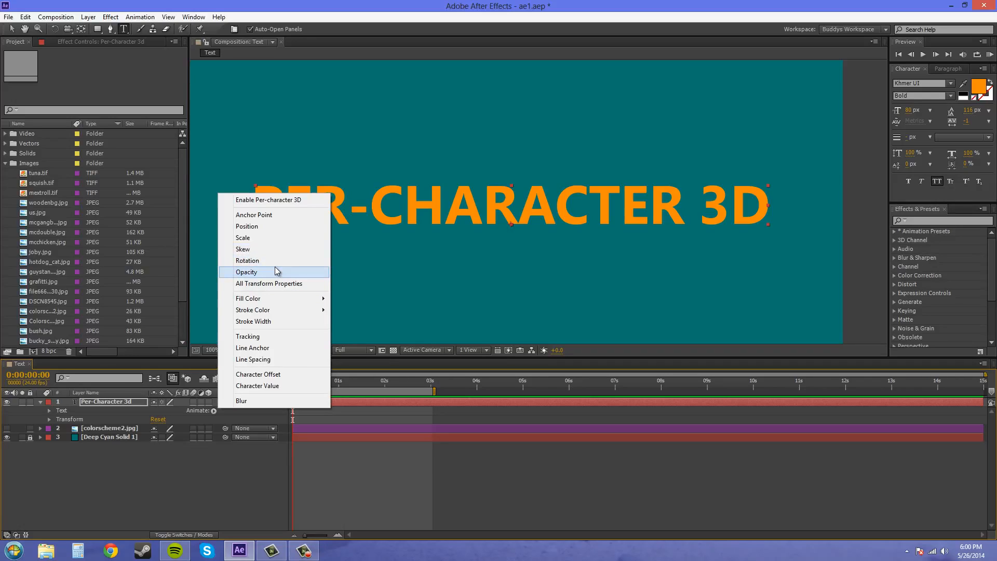
pyautogui.click(248, 227)
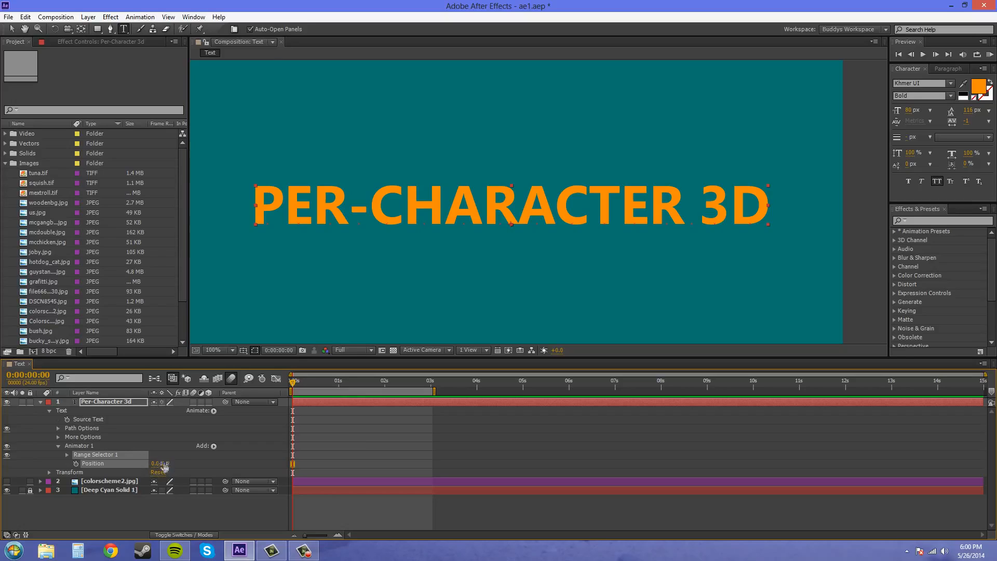
pyautogui.moveTo(167, 463); pyautogui.dragTo(174, 464)
# - Enable per-character 3D for the text layer and view the composition in Custom View 1
pyautogui.click(213, 411)
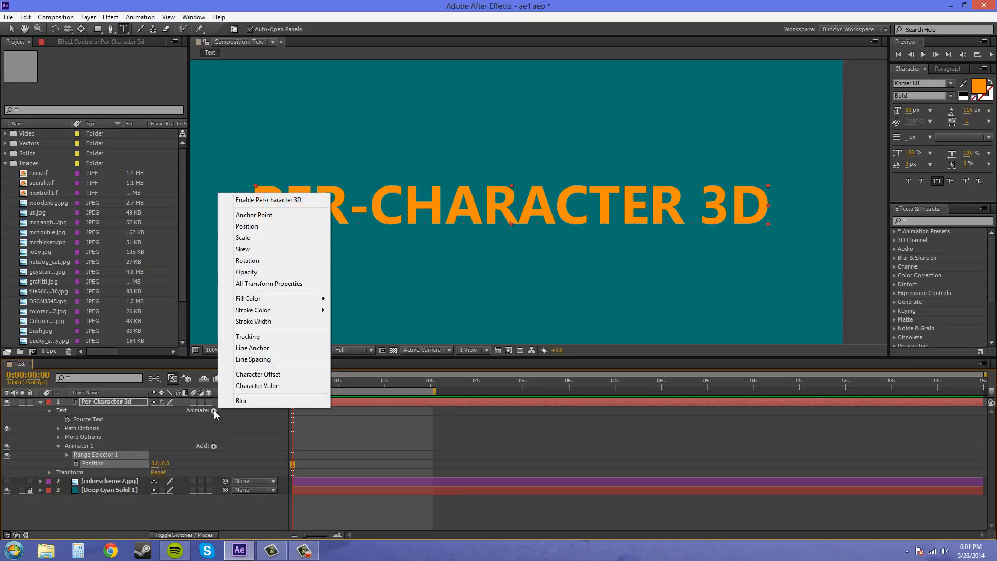
pyautogui.click(253, 200)
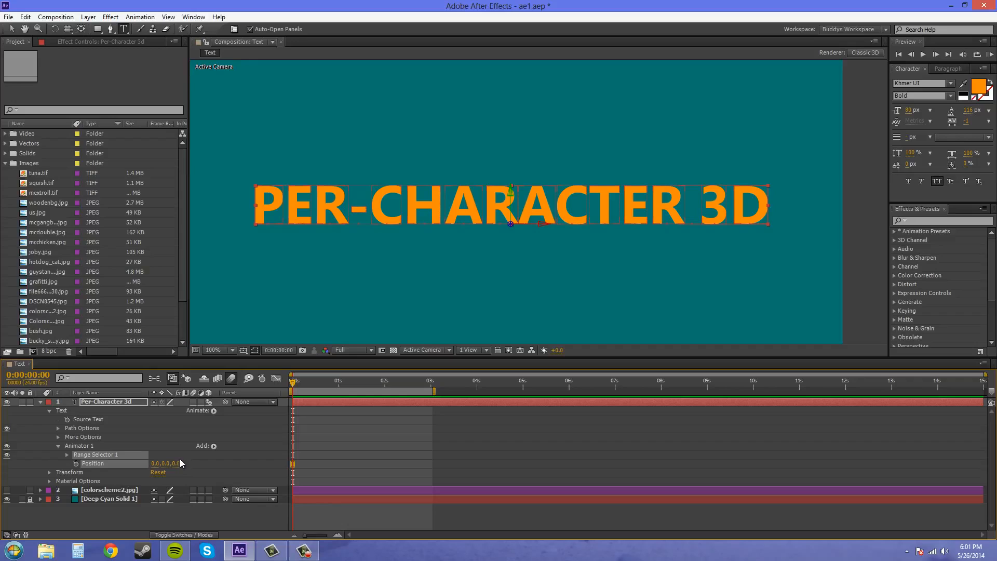
pyautogui.click(421, 350)
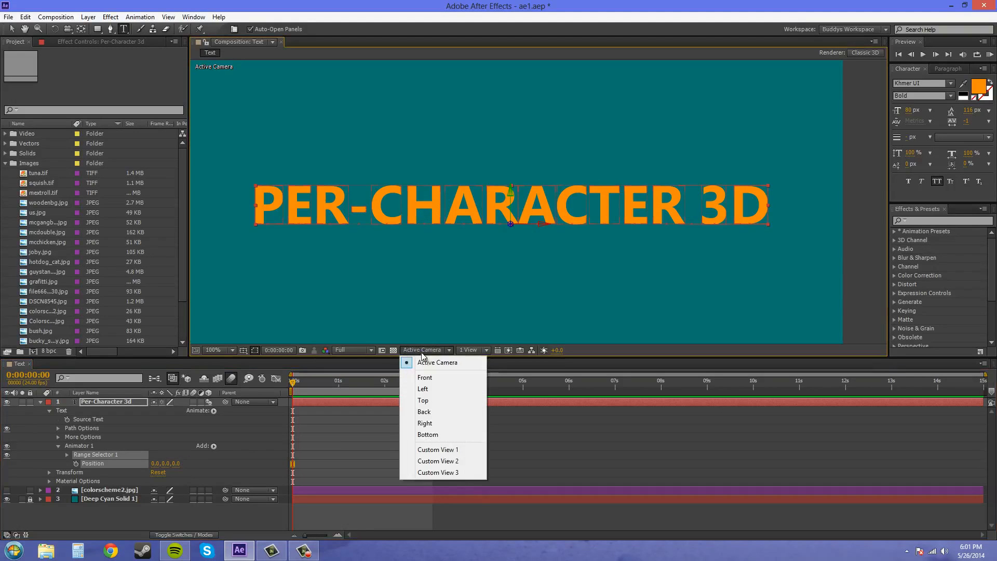
pyautogui.click(434, 452)
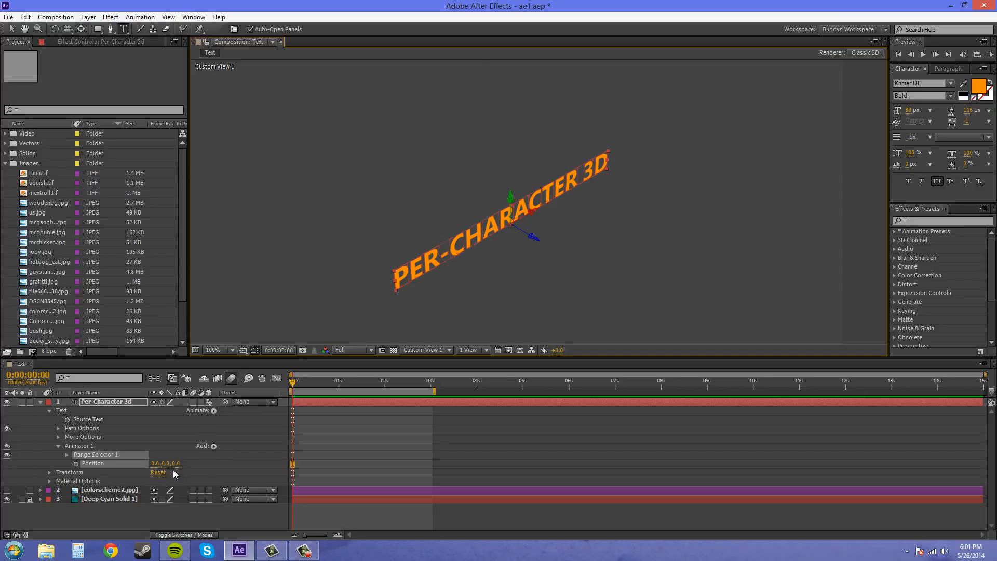
# - Try a Z offset of 51 on the animator's Position with the Selection tool active and undo it
pyautogui.click(12, 29)
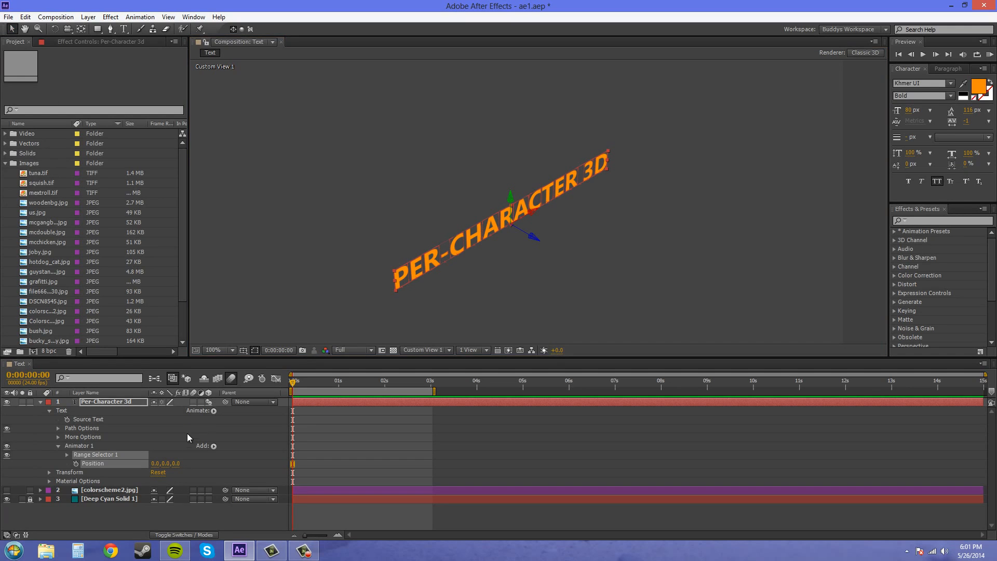
pyautogui.moveTo(178, 463)
pyautogui.mouseDown()
pyautogui.moveTo(214, 460)
pyautogui.moveTo(185, 476)
pyautogui.moveTo(249, 464)
pyautogui.moveTo(197, 464)
pyautogui.mouseUp()
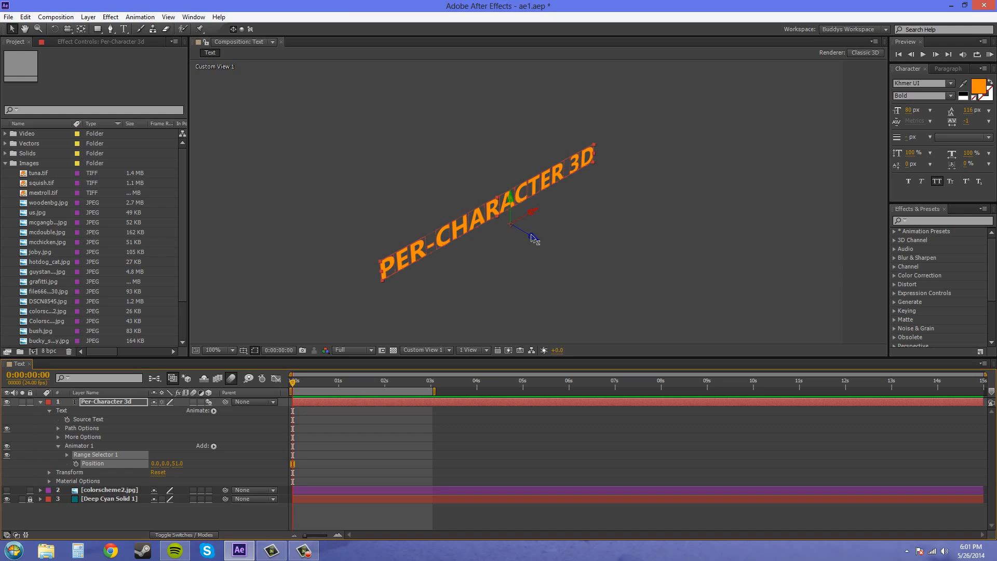
pyautogui.hotkey('ctrl', 'z')
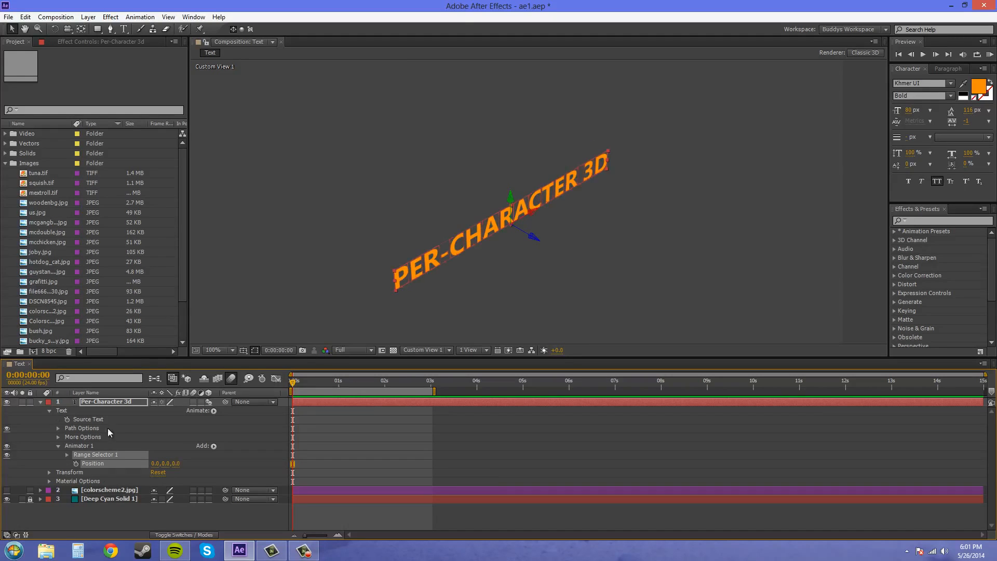
# - Reveal the properties of Range Selector 1 and scrub its Start value up and back to 0% to test the range
pyautogui.click(67, 454)
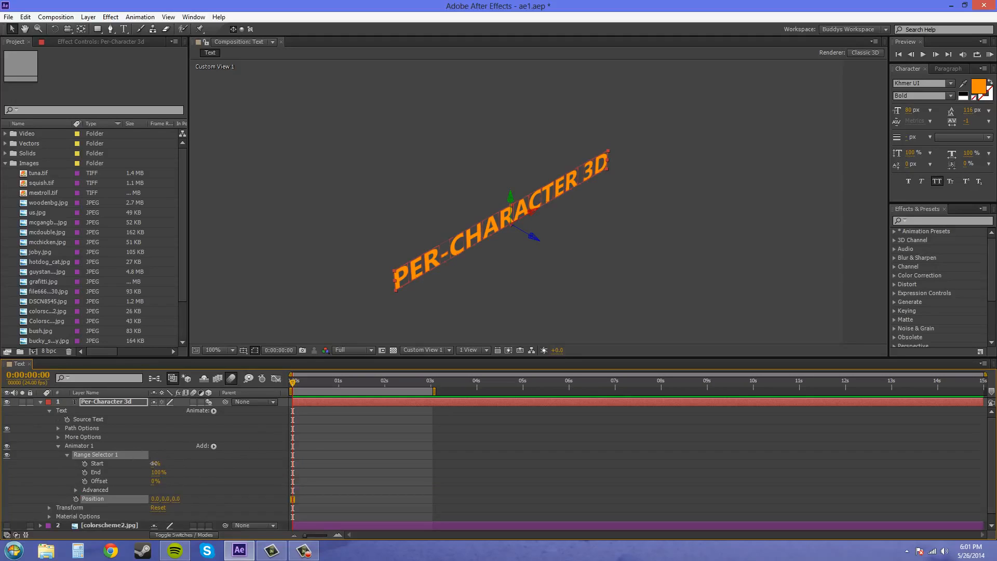
pyautogui.moveTo(155, 463); pyautogui.dragTo(184, 464)
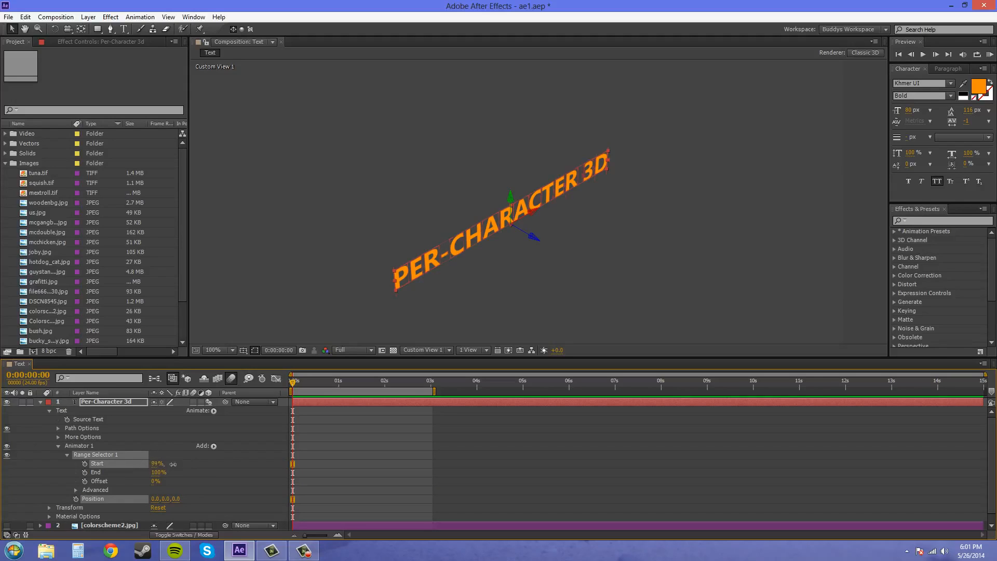
pyautogui.click(136, 465)
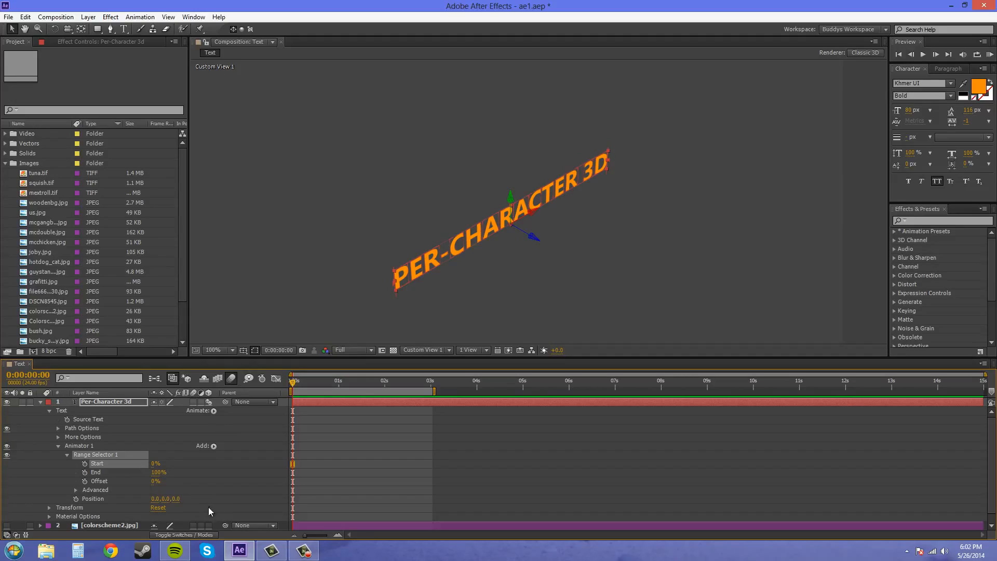
# - Set the animator's Position to -400 on Z and -100 on Y
pyautogui.click(176, 498)
pyautogui.write('-400')
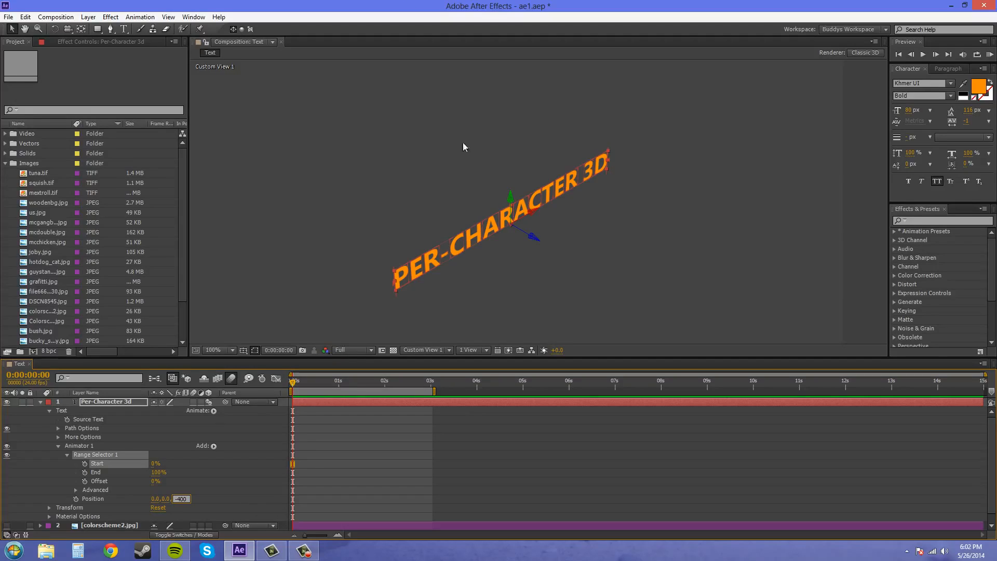
pyautogui.click(223, 501)
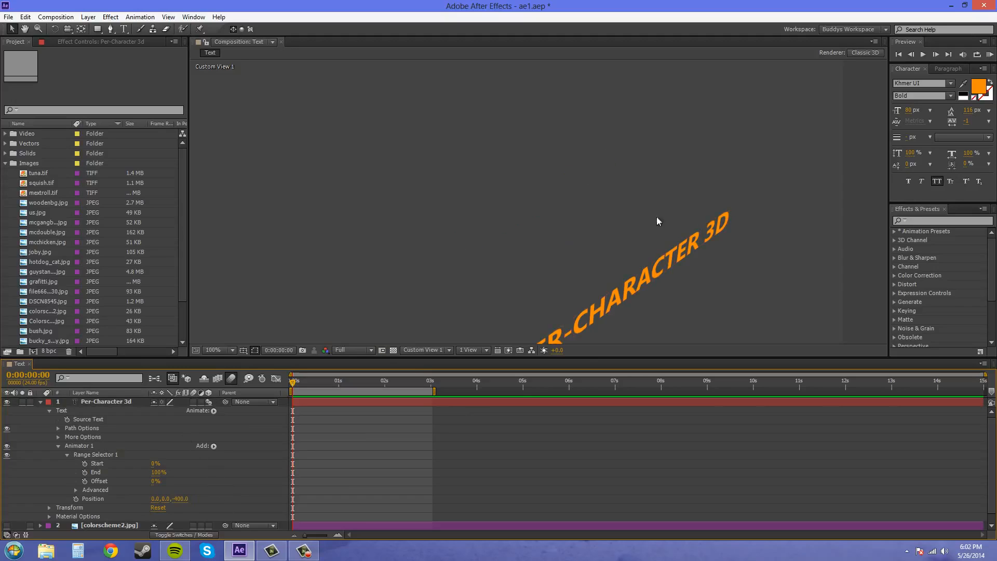
pyautogui.click(701, 302)
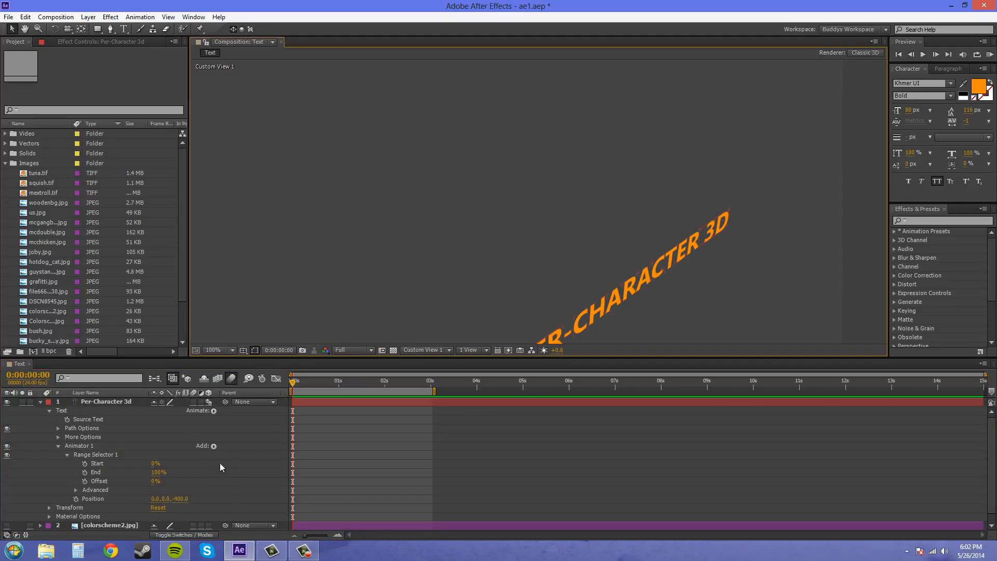
pyautogui.click(165, 499)
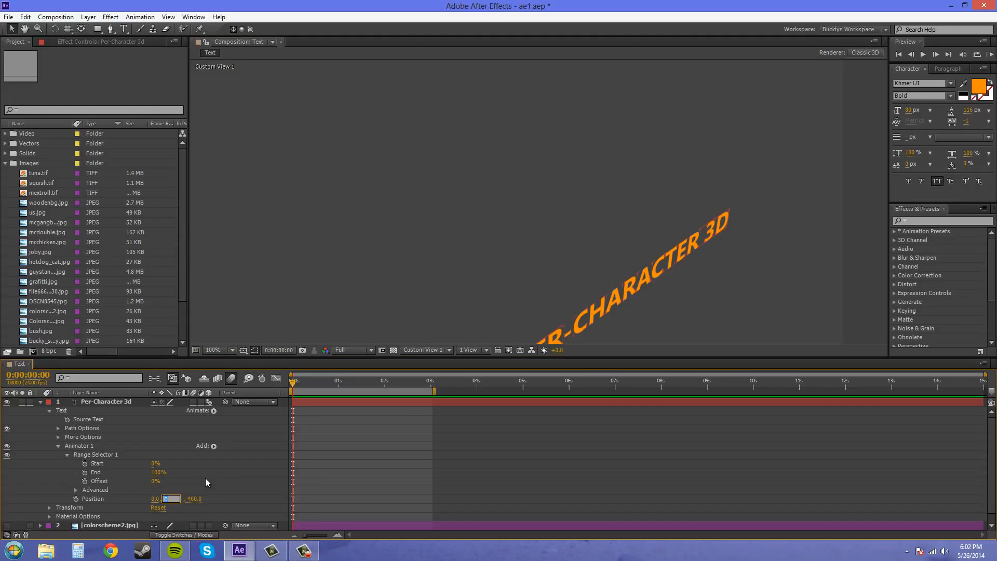
pyautogui.write('-100')
pyautogui.press('Return')
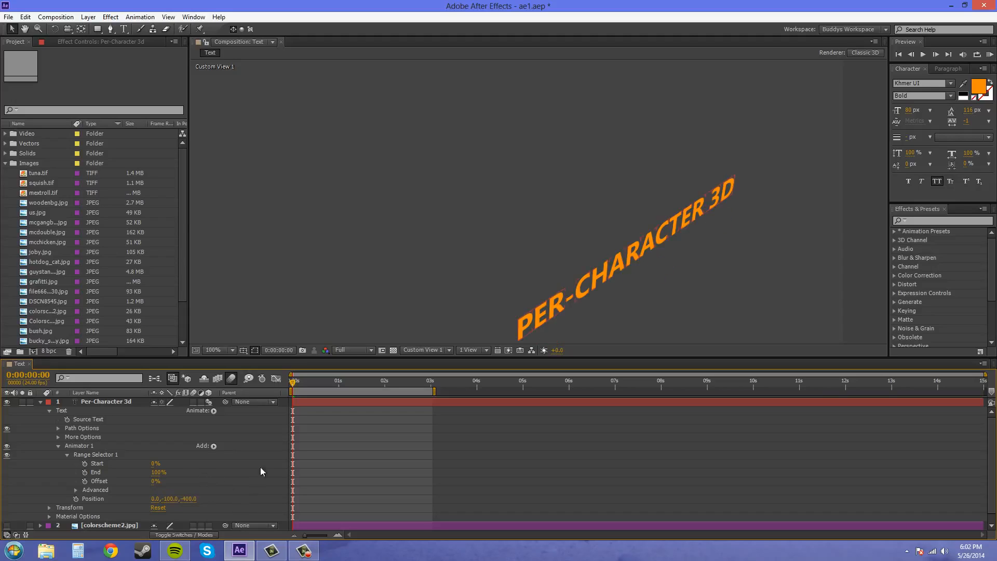
# - Return to the Active Camera view and move the text above the frame with a Y Position of about -246
pyautogui.click(439, 350)
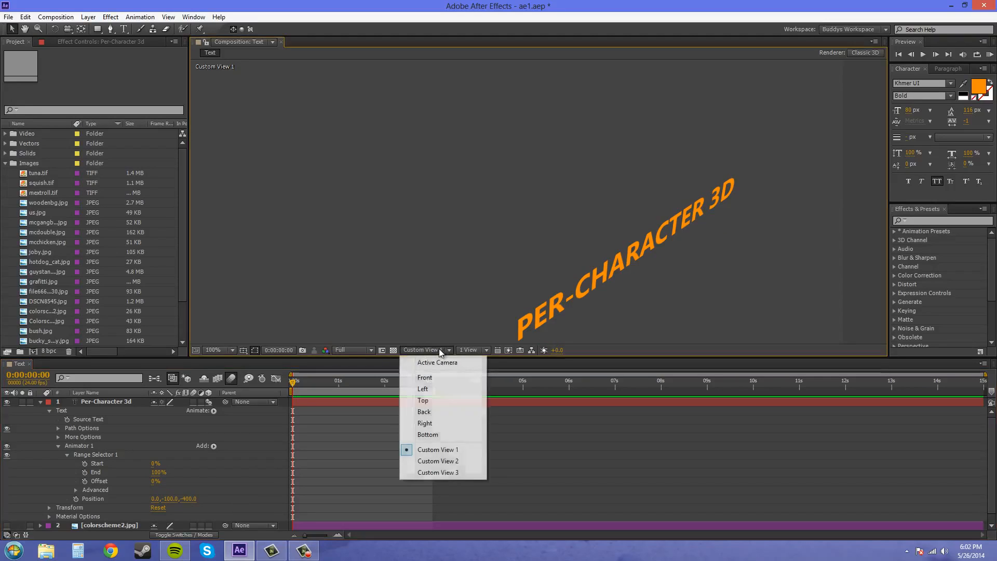
pyautogui.click(440, 362)
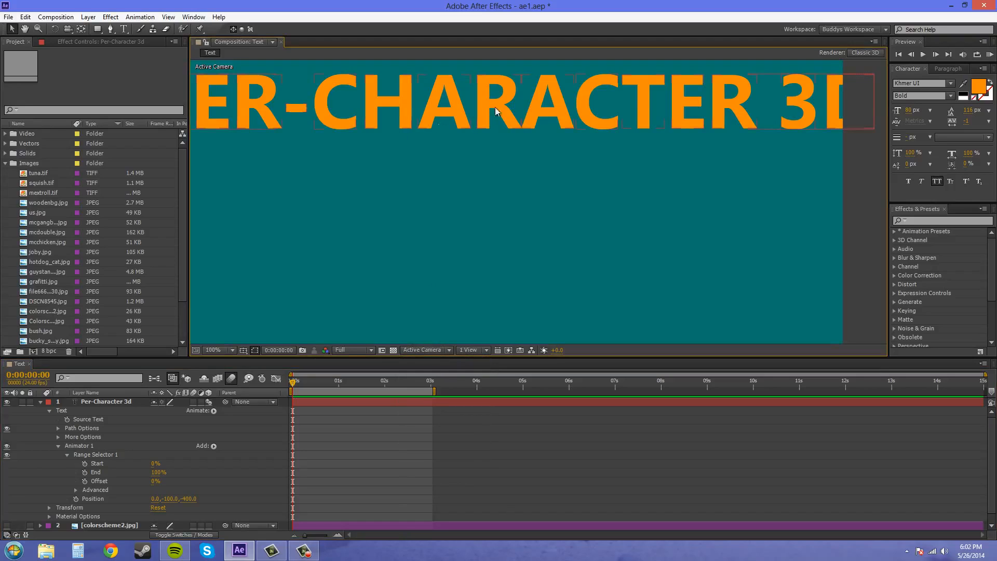
pyautogui.moveTo(172, 499); pyautogui.dragTo(99, 491)
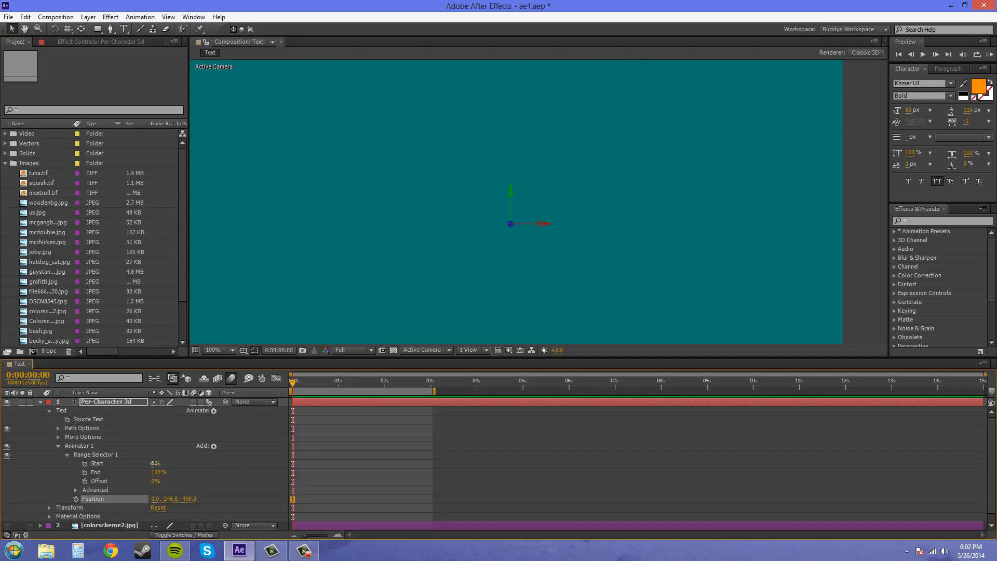
# - Keyframe Range Selector 1's Start from 0% at the first frame to 100% at 0:00:03:00
pyautogui.moveTo(155, 463)
pyautogui.mouseDown()
pyautogui.moveTo(214, 470)
pyautogui.moveTo(161, 470)
pyautogui.mouseUp()
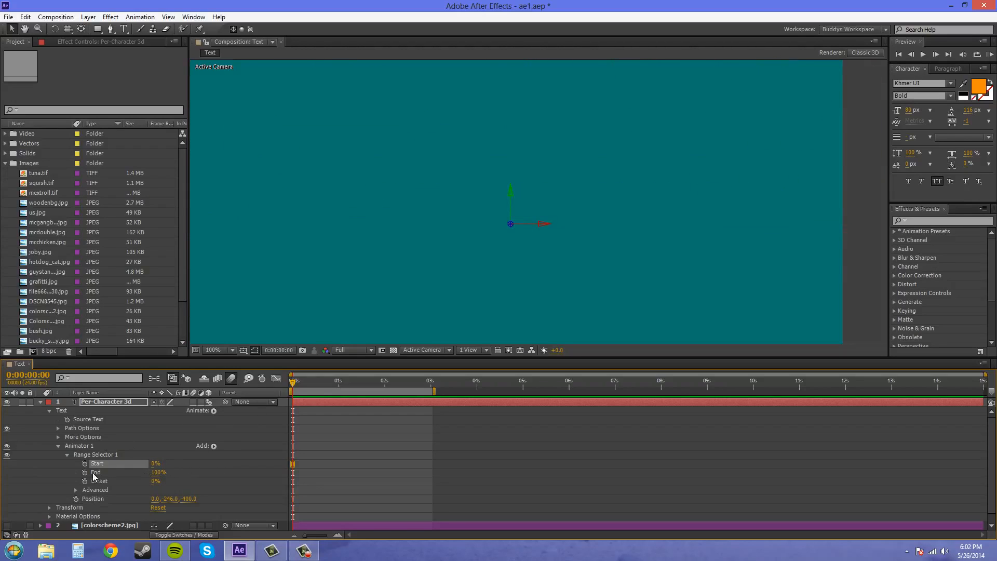
pyautogui.click(84, 464)
pyautogui.moveTo(293, 387); pyautogui.dragTo(431, 387)
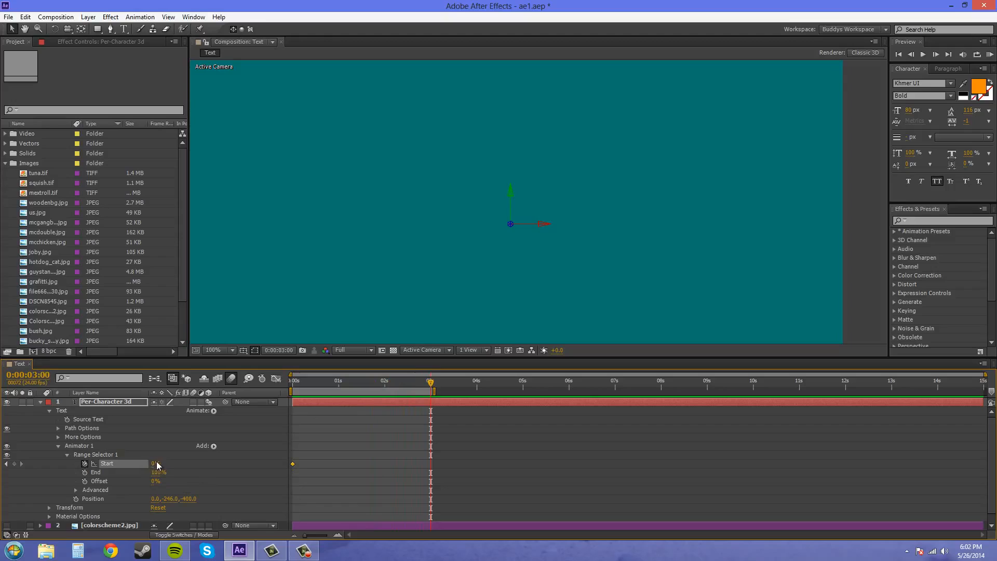
pyautogui.click(155, 464)
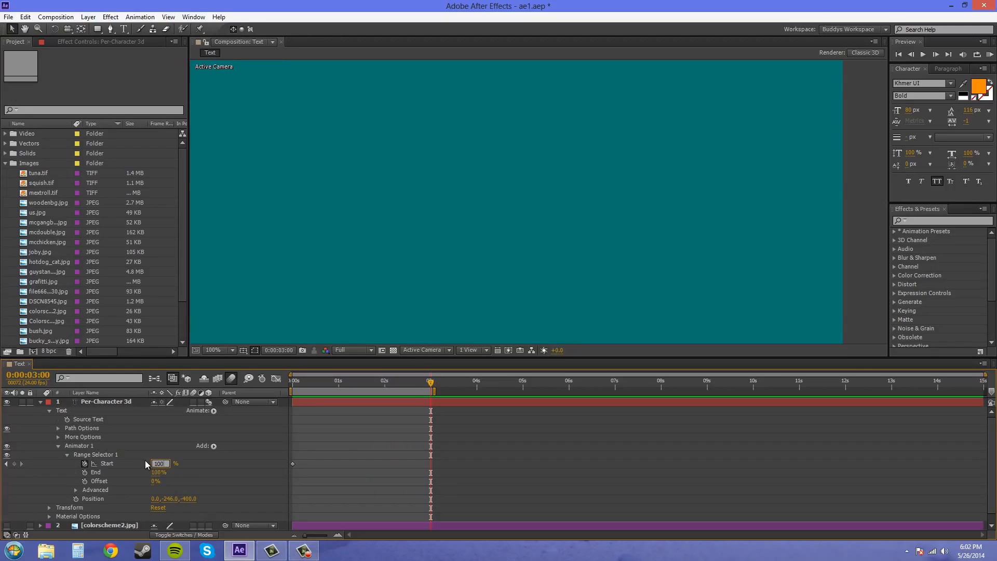
pyautogui.write('100')
pyautogui.click(248, 493)
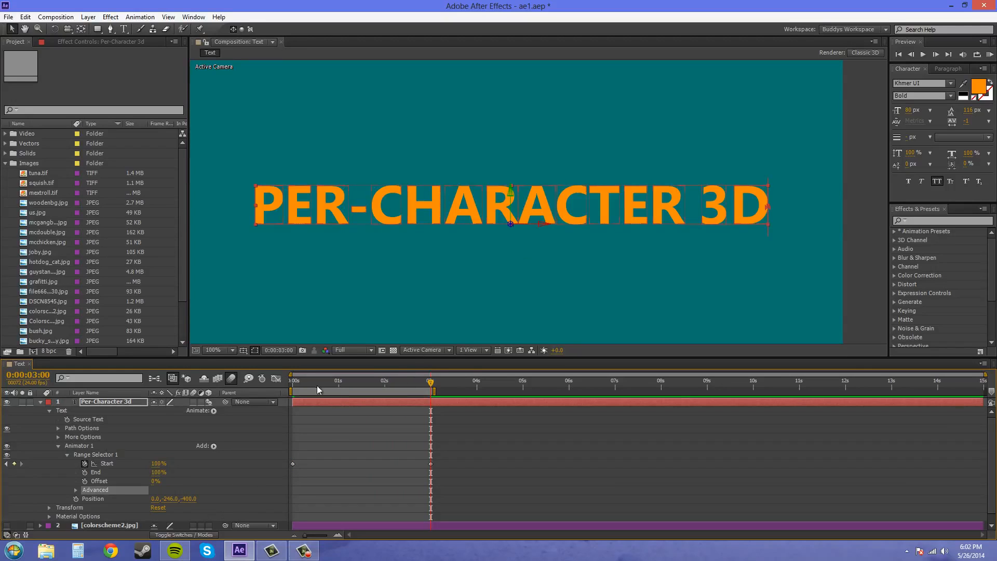
# - Preview the character-by-character text animation from the first frame
pyautogui.press('Home')
pyautogui.click(990, 54)
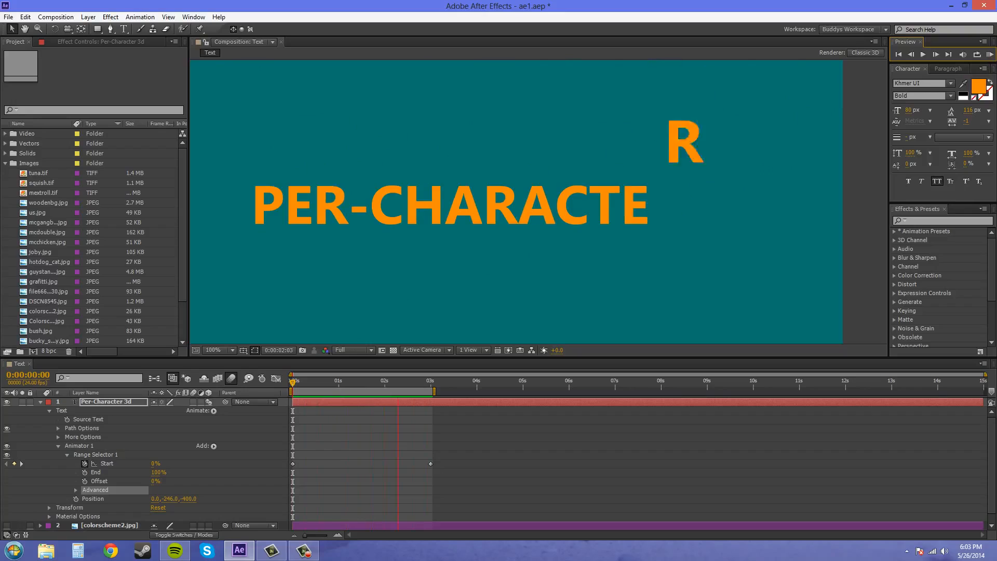
pyautogui.click(304, 551)
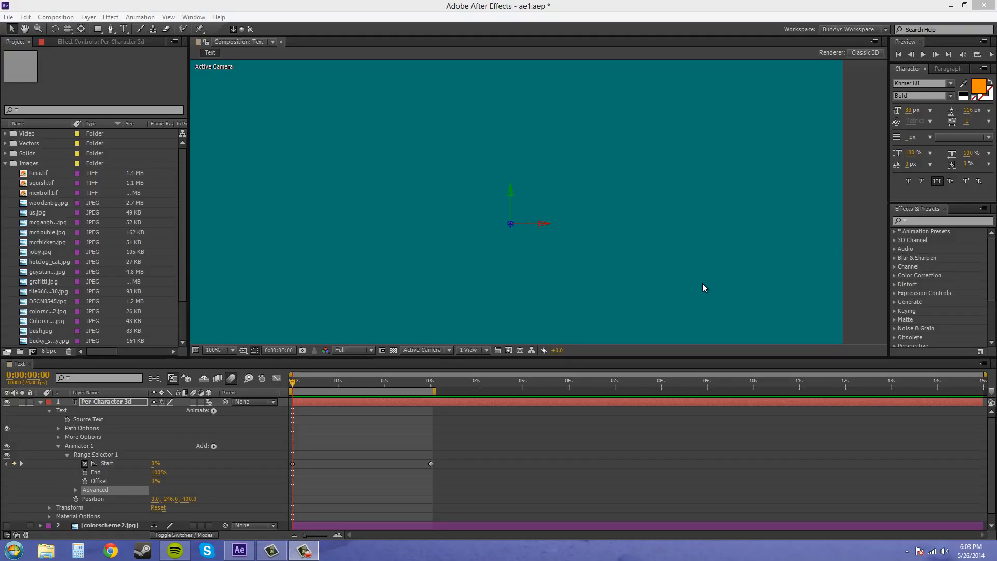
# - Turn on motion blur for the Per-Character 3d text layer and preview the animation
pyautogui.click(232, 380)
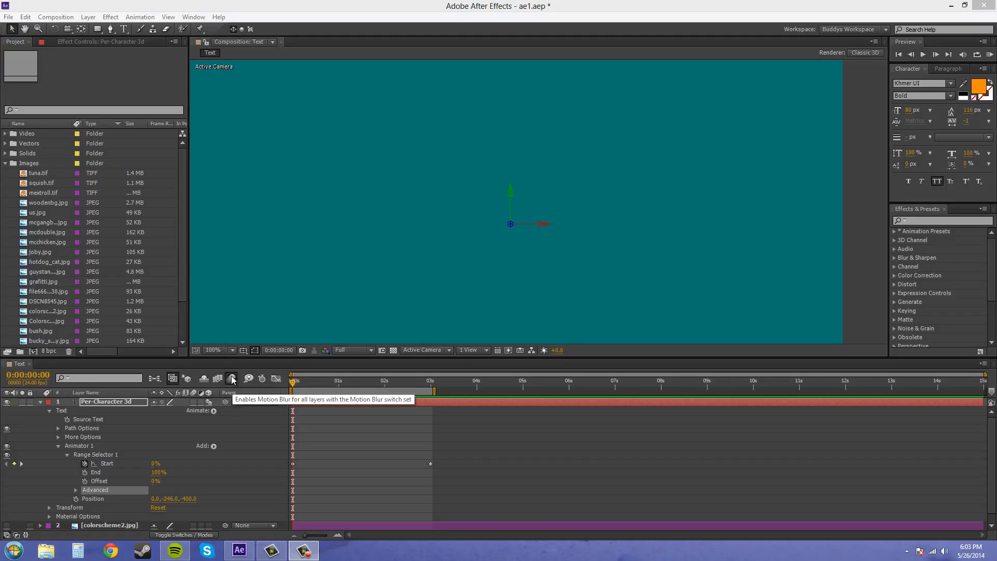
pyautogui.click(194, 403)
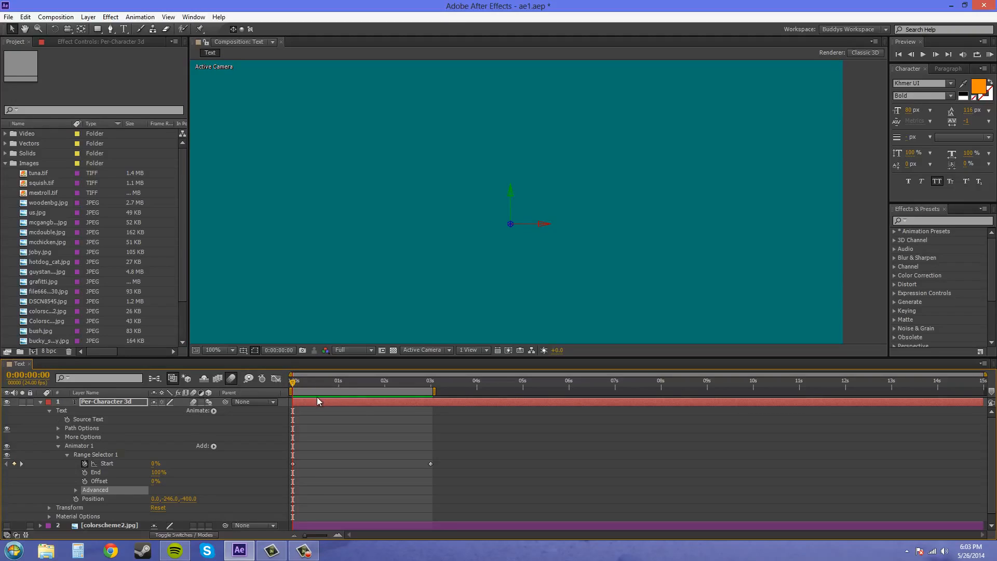
pyautogui.click(989, 54)
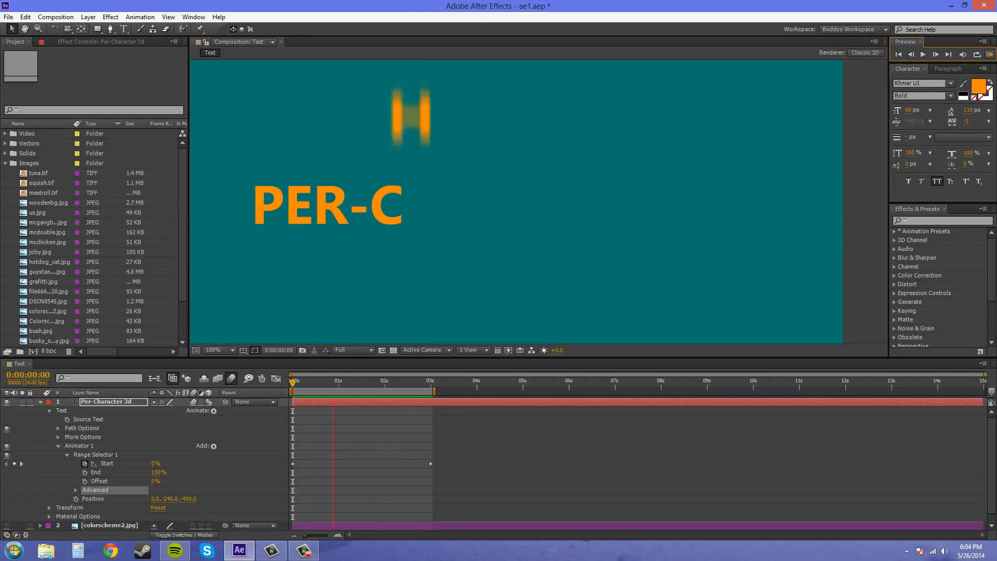
# - Add the Rotation properties to Animator 1 of the Per-Character 3d text layer
pyautogui.click(213, 410)
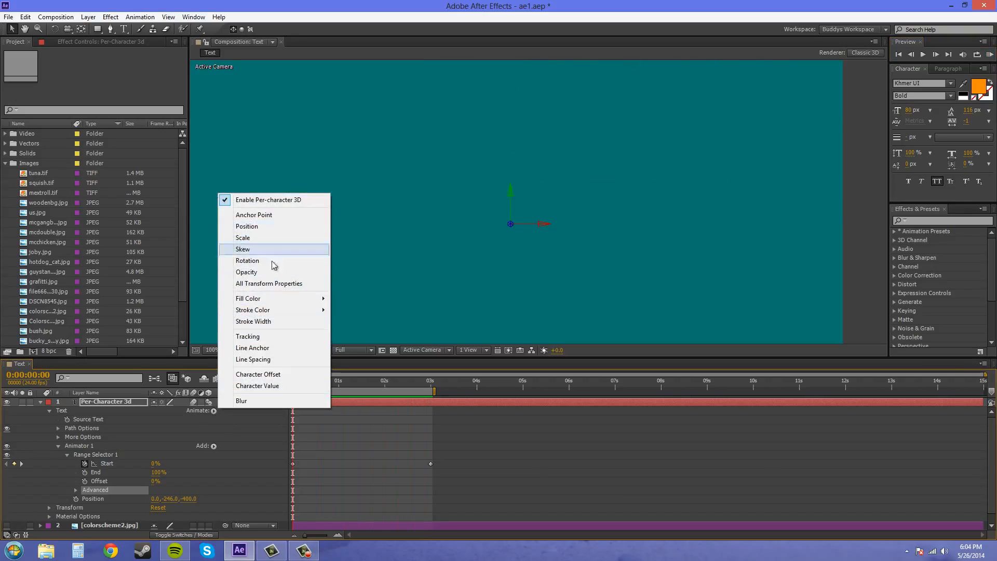
pyautogui.press('F10')
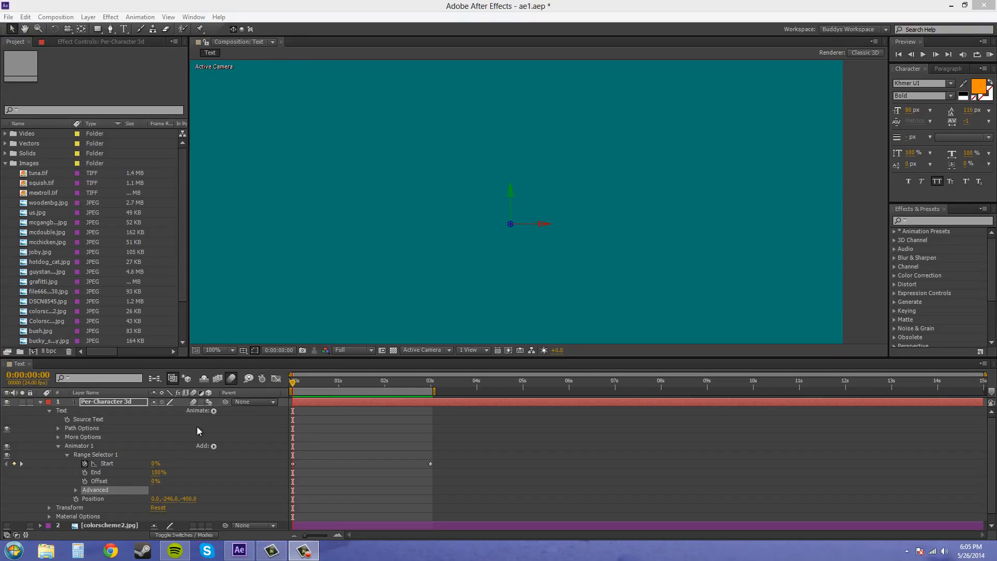
pyautogui.click(213, 410)
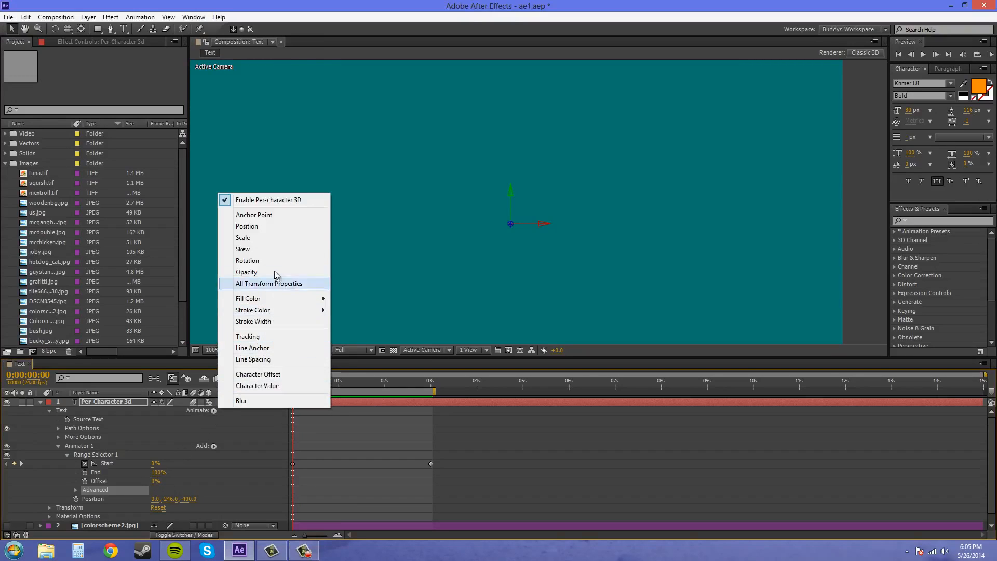
pyautogui.click(262, 260)
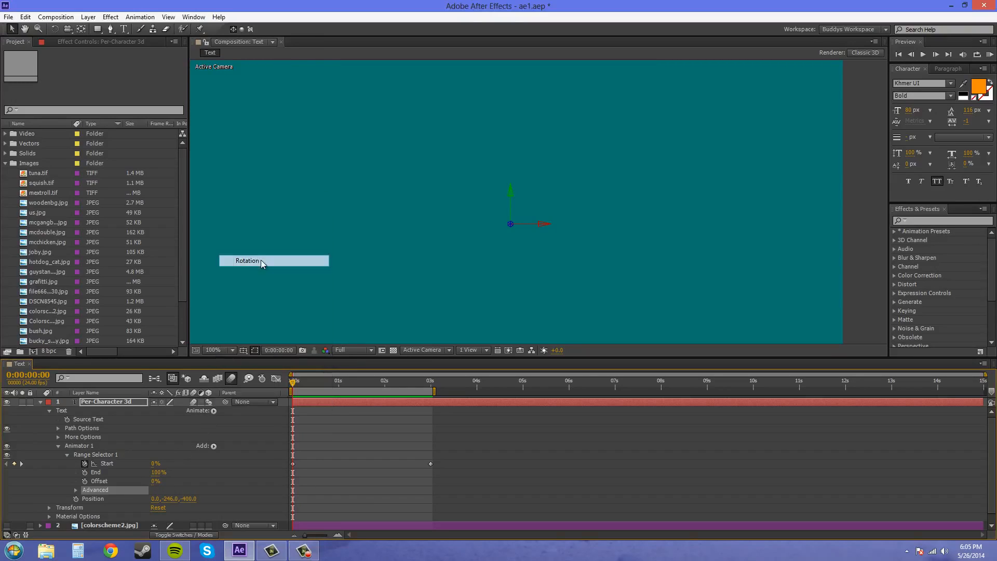
pyautogui.click(214, 411)
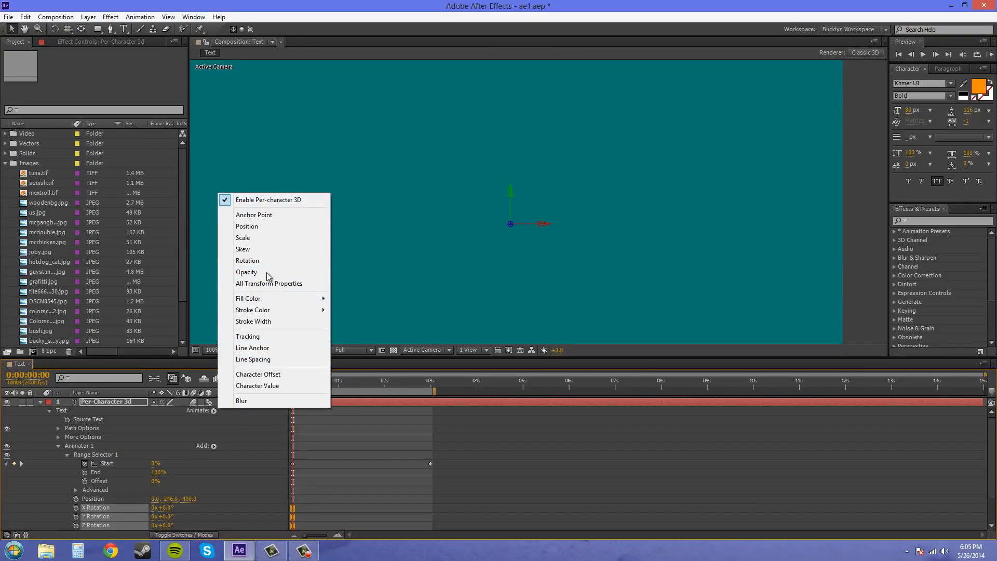
pyautogui.click(54, 487)
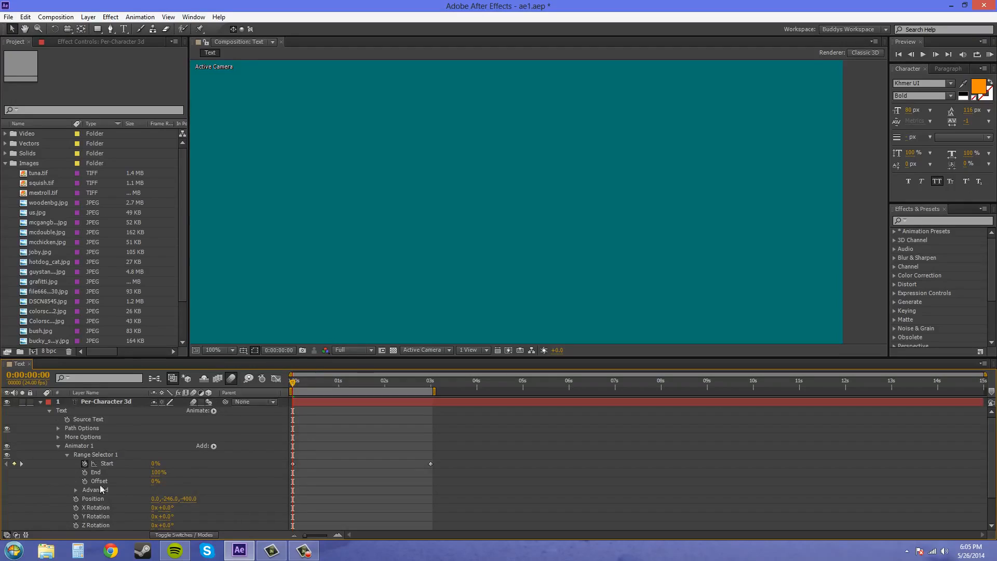
# - Set Animator 1's Z Rotation to 174° while viewing the frame at 0:00:01:11
pyautogui.scroll(-1, 109, 488)
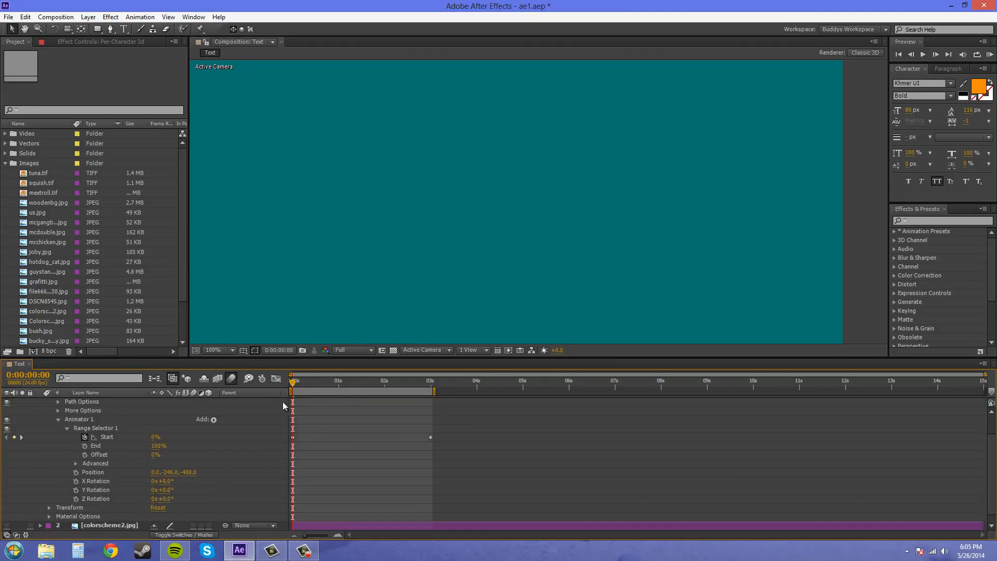
pyautogui.moveTo(292, 384); pyautogui.dragTo(359, 383)
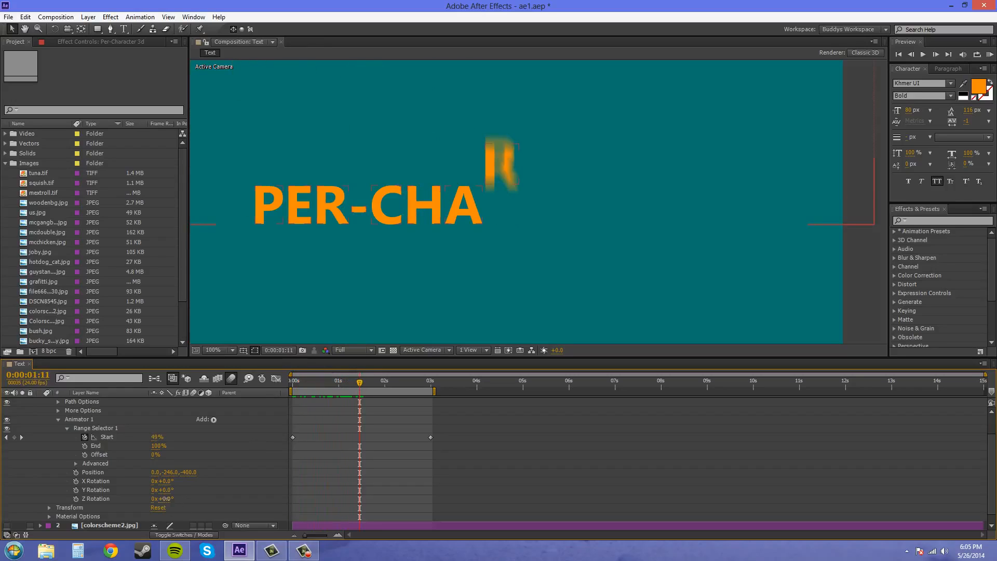
pyautogui.moveTo(165, 499); pyautogui.dragTo(261, 497)
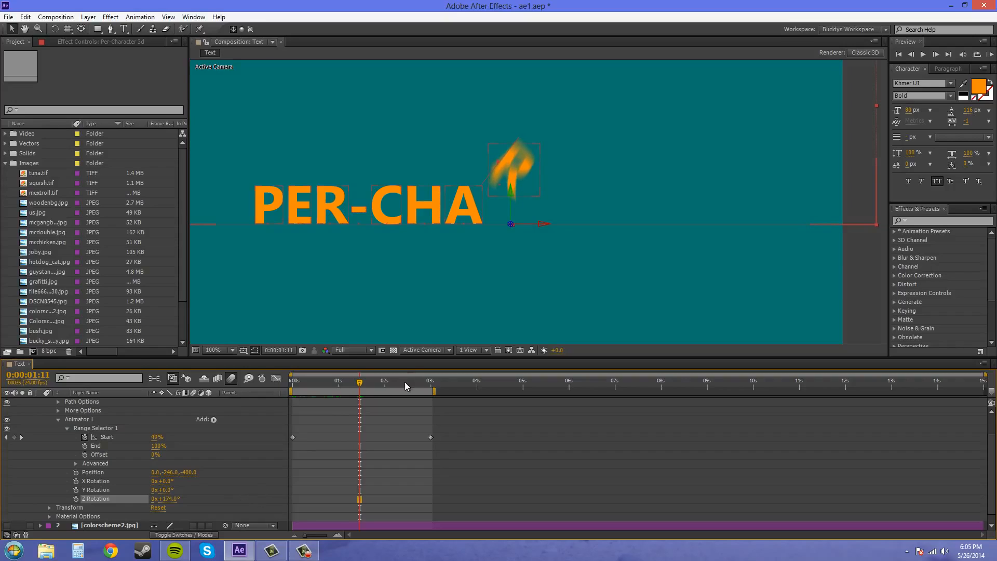
# - Scrub through the rotating character animation and preview it from the first frame
pyautogui.moveTo(360, 387); pyautogui.dragTo(430, 398)
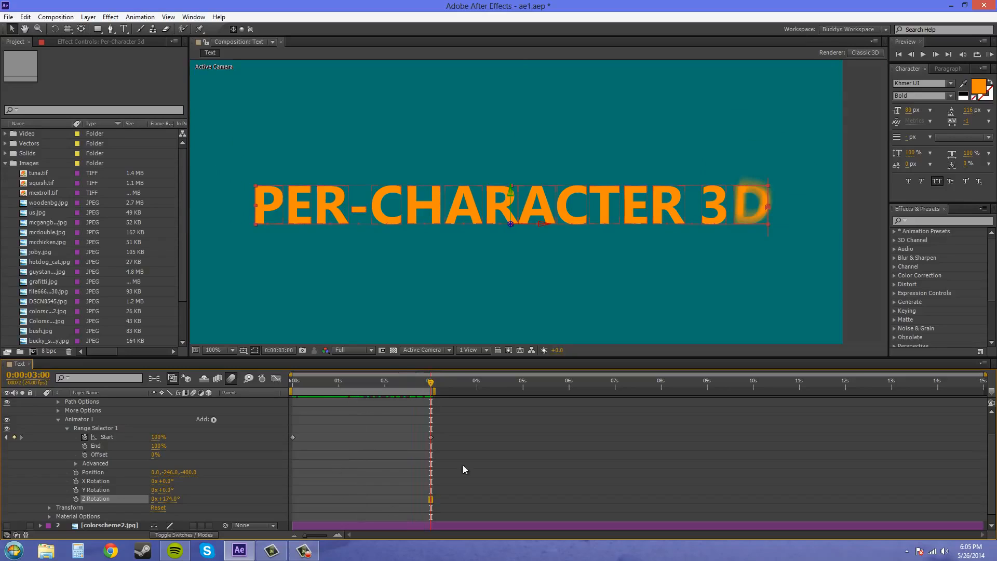
pyautogui.moveTo(431, 387); pyautogui.dragTo(293, 388)
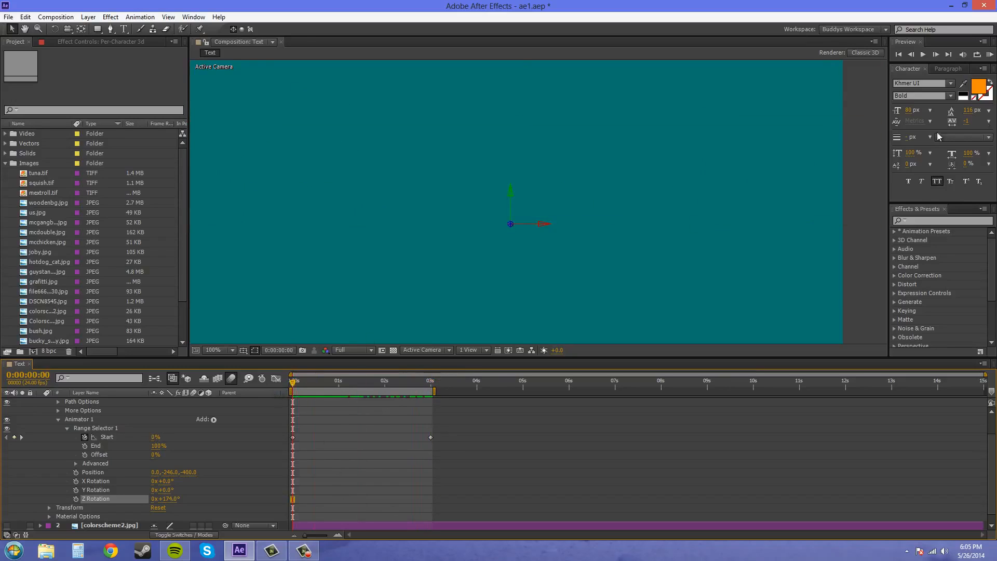
pyautogui.click(990, 55)
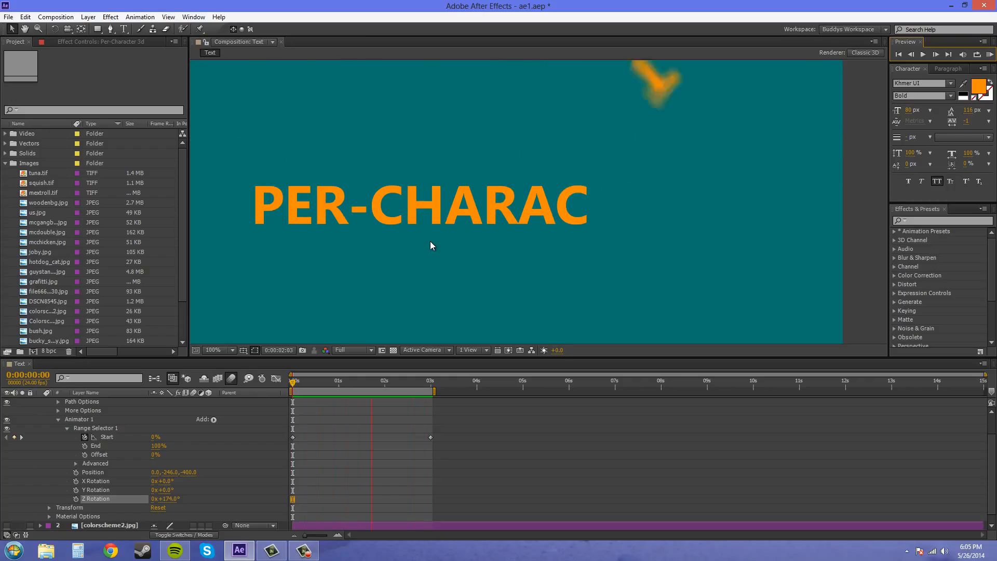
pyautogui.click(990, 57)
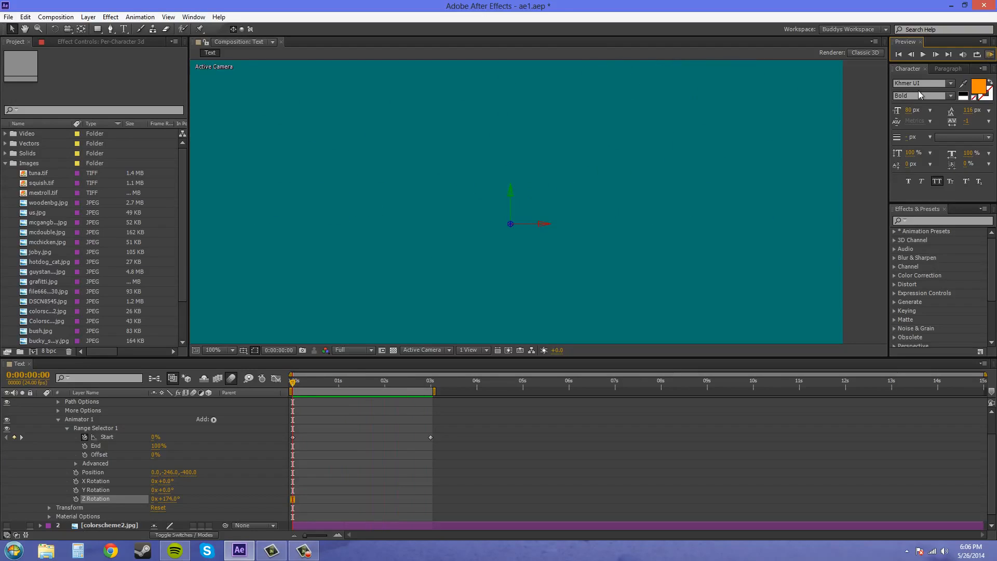
# - Swap the values of Range Selector 1's two Start keyframes, with 100% at the first frame, and preview the reversed animation
pyautogui.moveTo(294, 387)
pyautogui.mouseDown()
pyautogui.moveTo(438, 388)
pyautogui.moveTo(293, 398)
pyautogui.mouseUp()
pyautogui.click(154, 438)
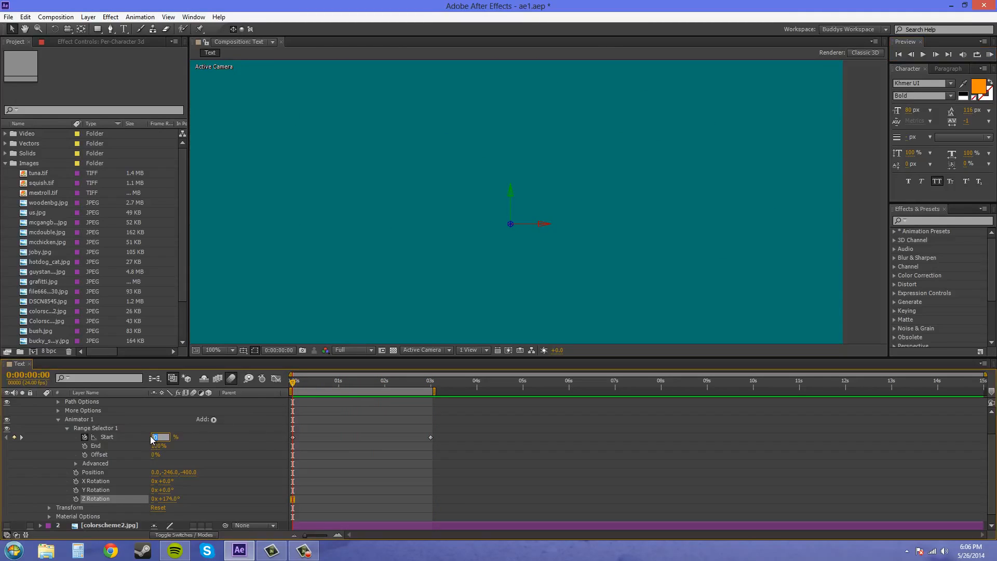
pyautogui.write('100')
pyautogui.moveTo(340, 384); pyautogui.dragTo(432, 390)
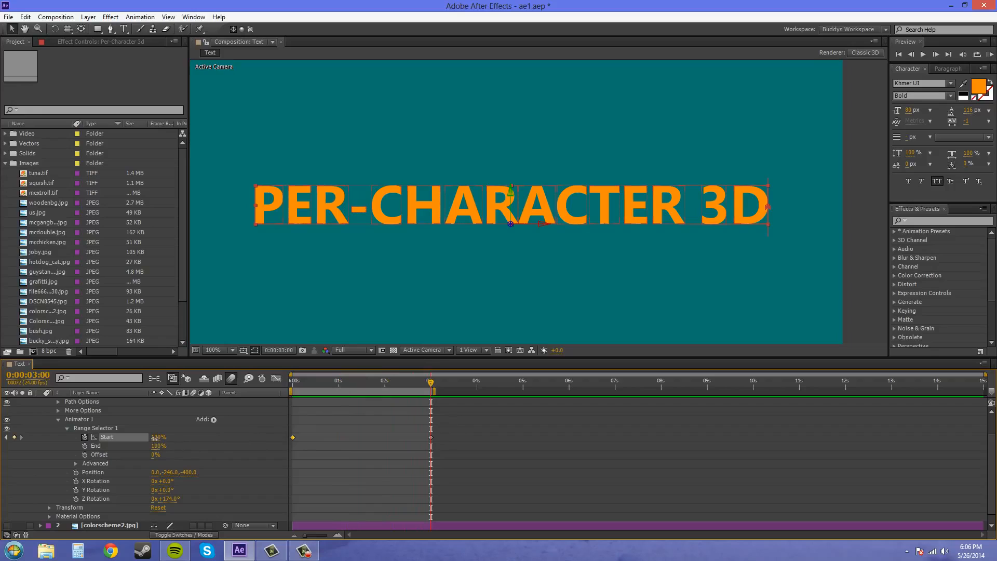
pyautogui.click(154, 438)
pyautogui.moveTo(432, 387); pyautogui.dragTo(217, 377)
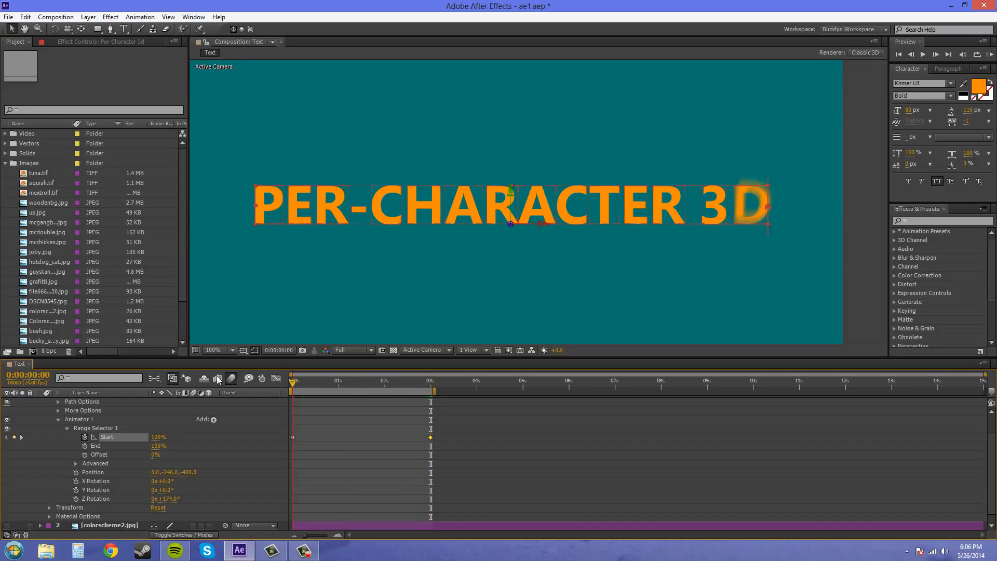
pyautogui.click(989, 54)
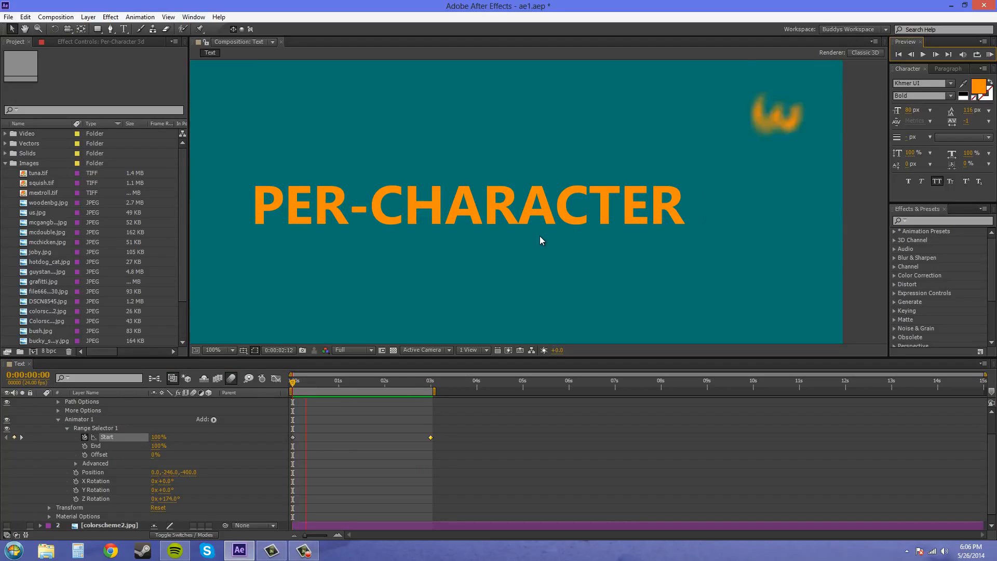